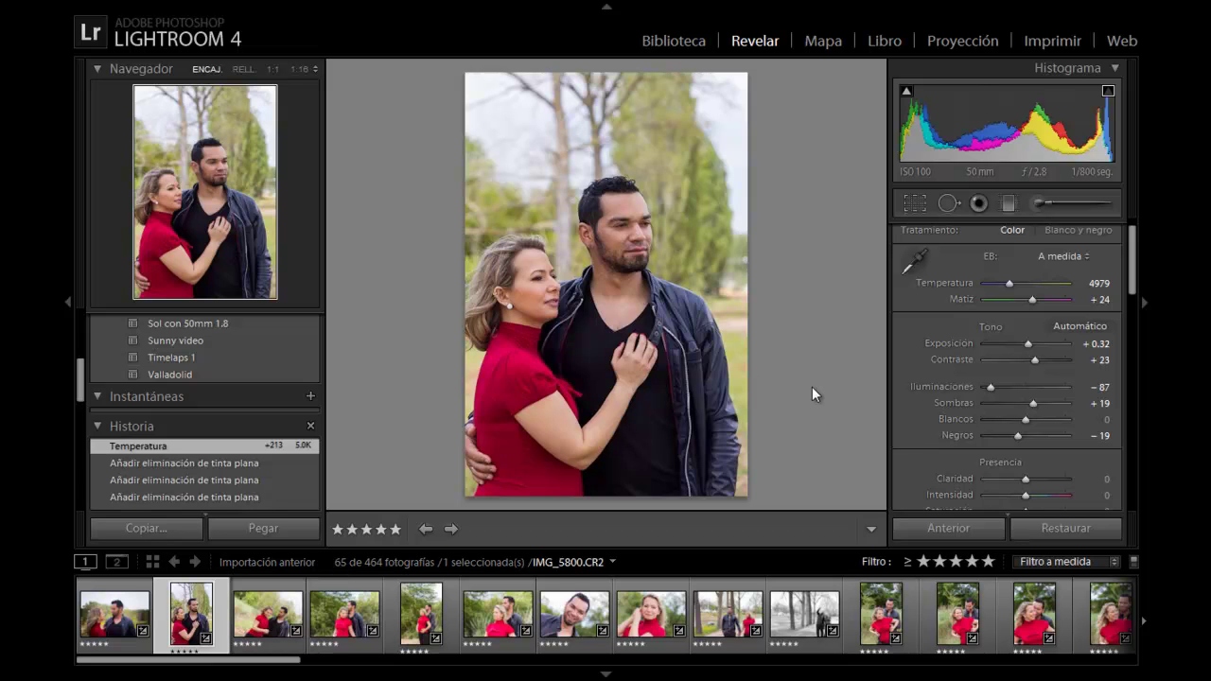
Make the first landscape couple photo active, then select all 65 photos in the filmstrip.
left_click_drag(270, 660, 1067, 649)
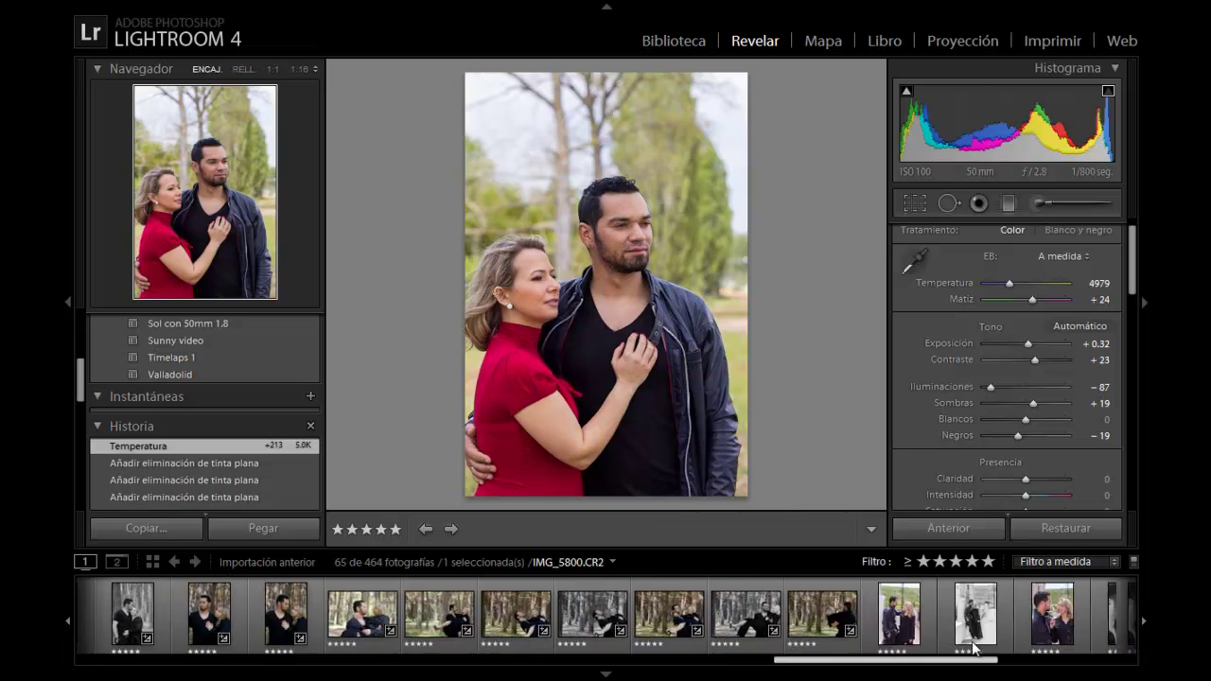
left_click_drag(1067, 649, 258, 662)
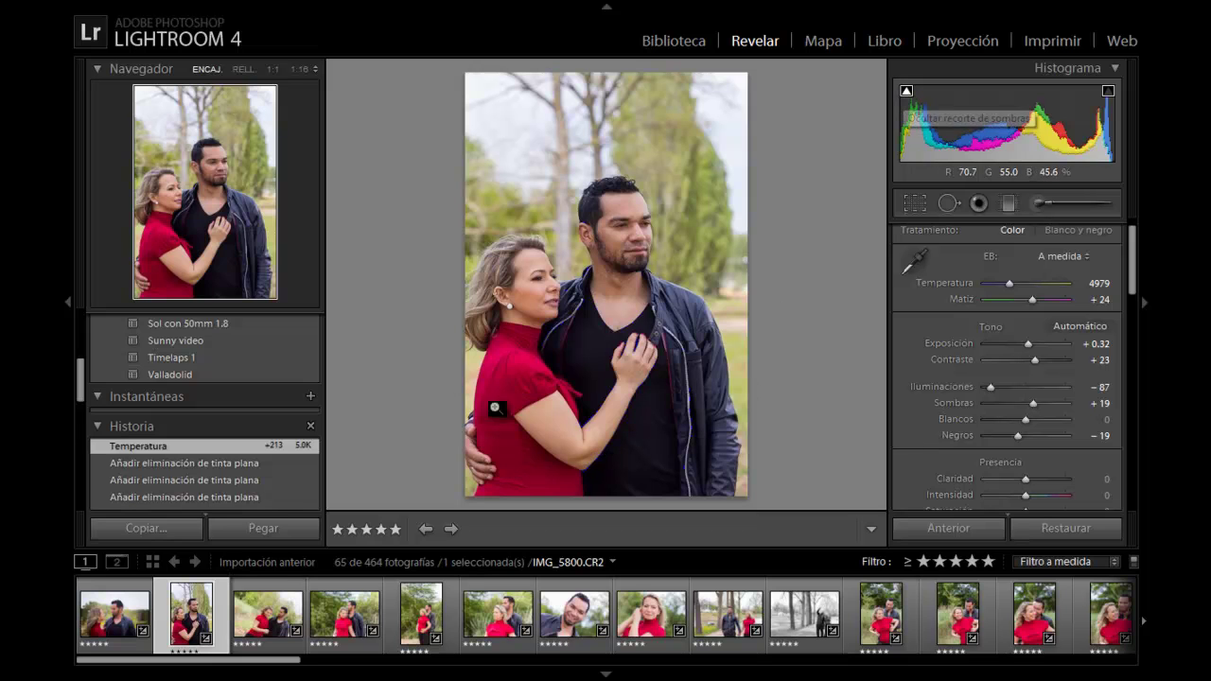
left_click(104, 620)
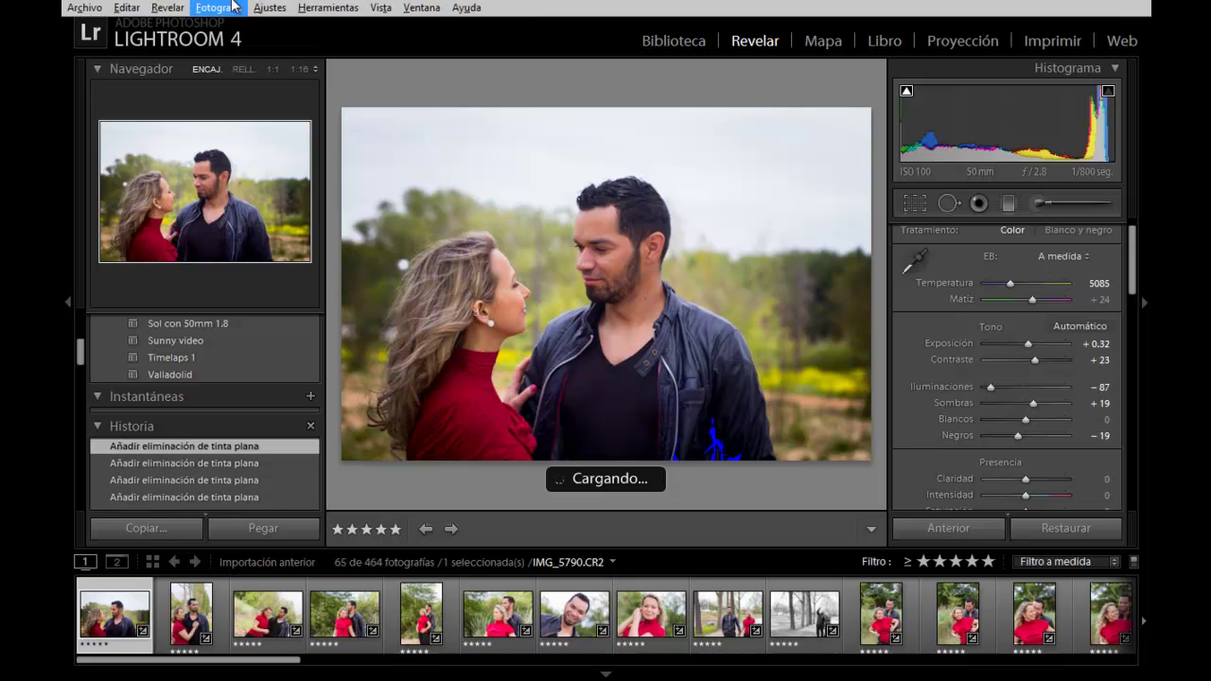
left_click(128, 9)
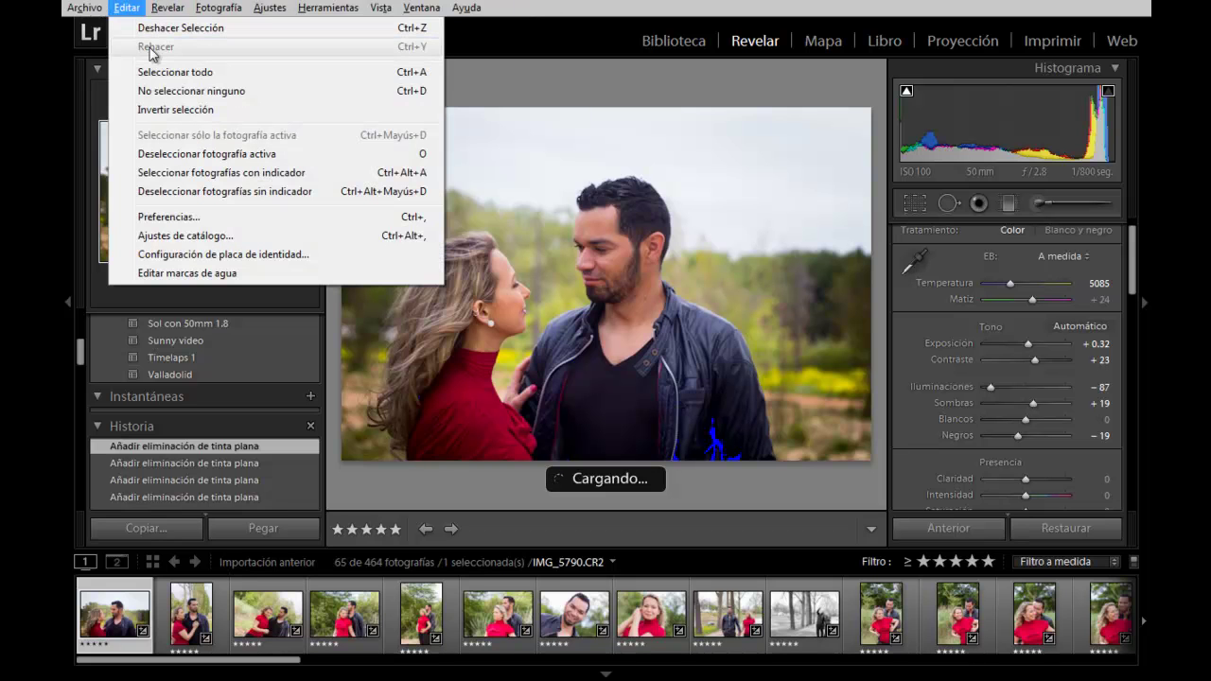
left_click(187, 73)
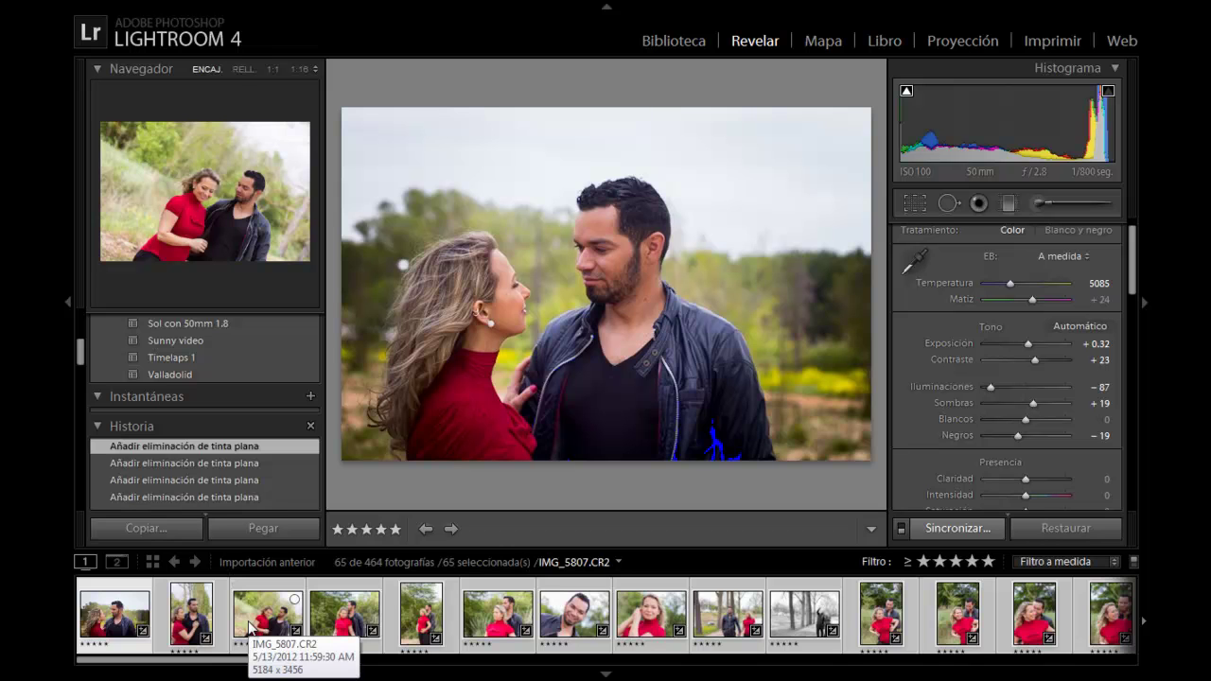
Start an export of the 65 selected photos from the filmstrip thumbnail's context menu.
right_click(248, 625)
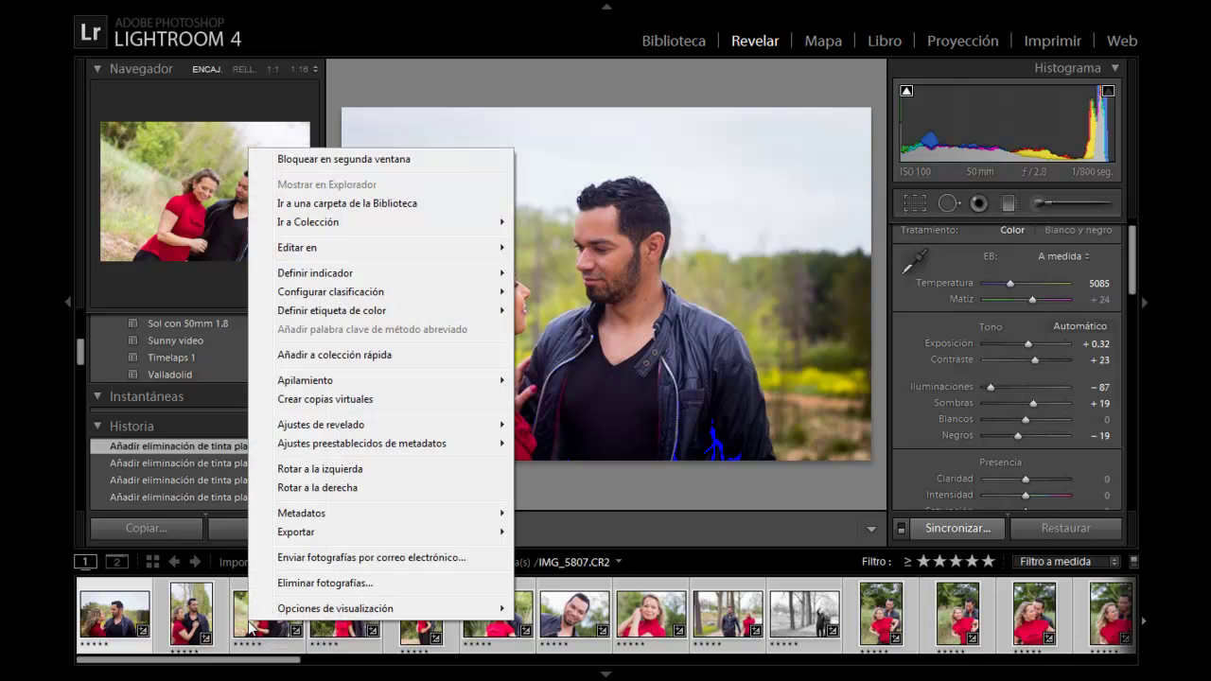
mouse_move(378, 531)
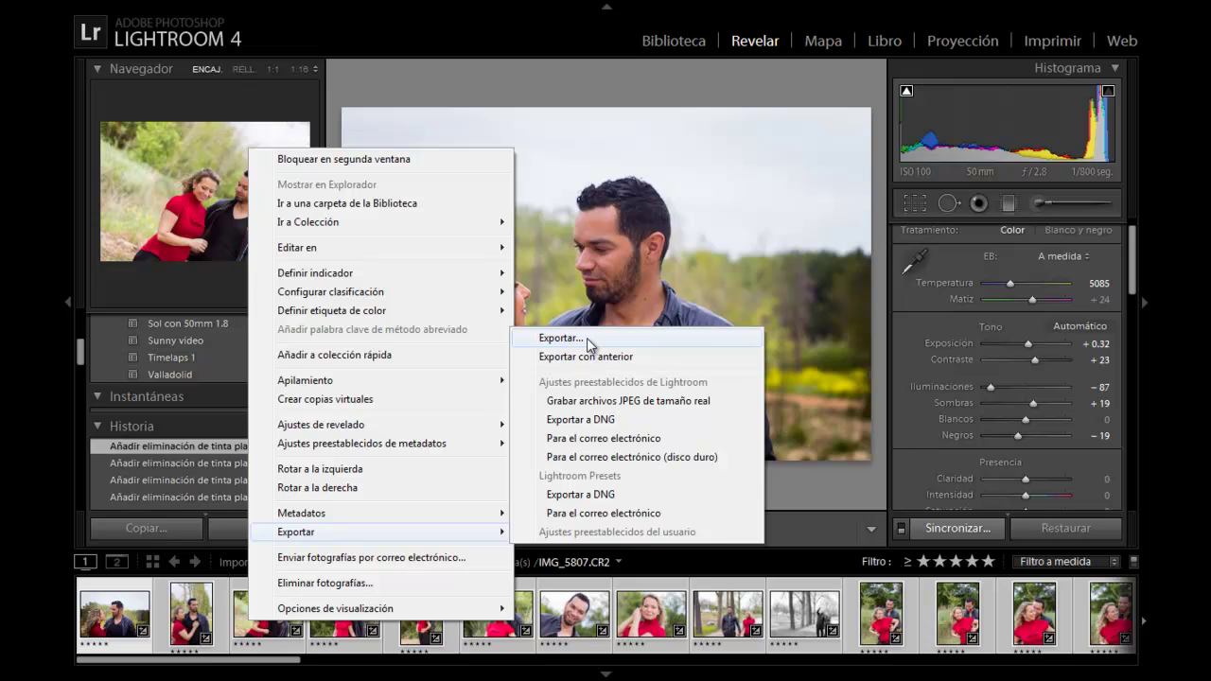
left_click(586, 338)
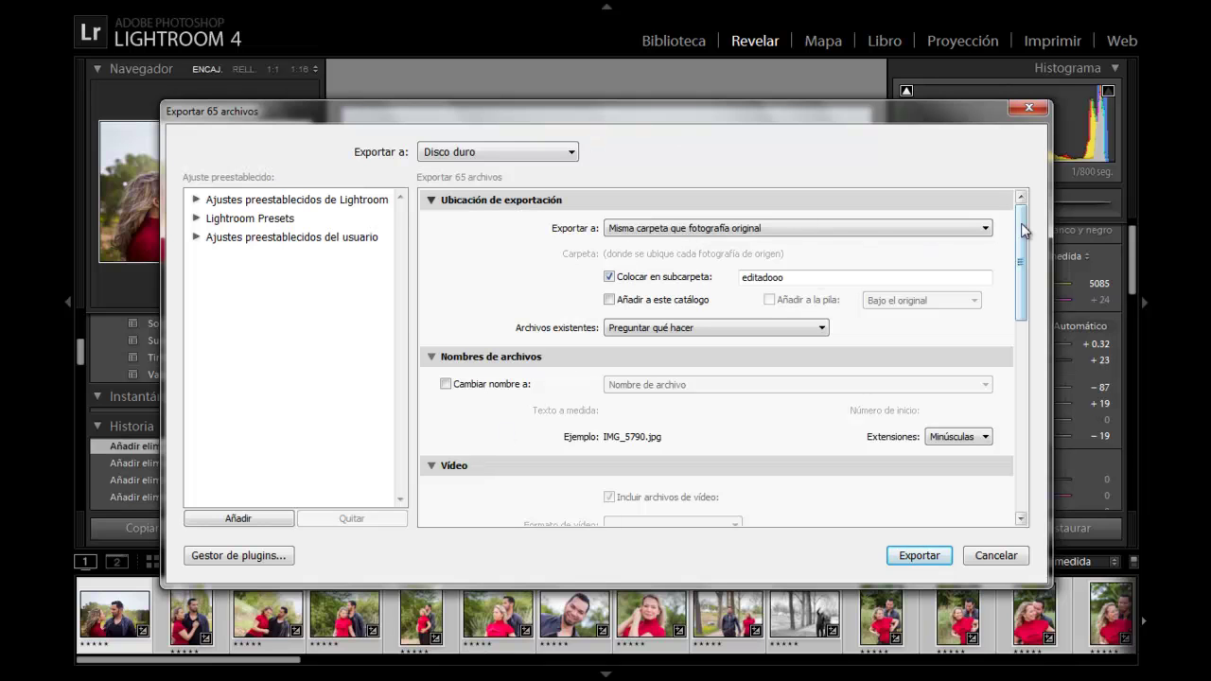
Export beside the original photos into a subfolder named 'JPG Editados 65'.
left_click(635, 229)
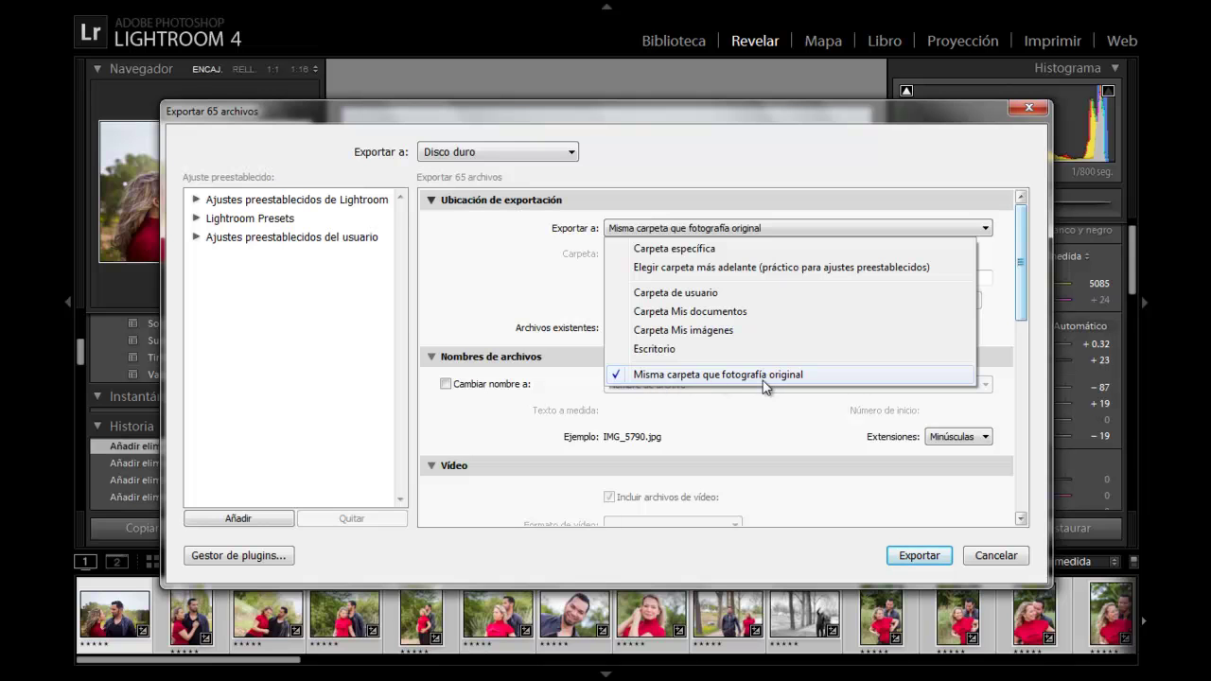
left_click(486, 257)
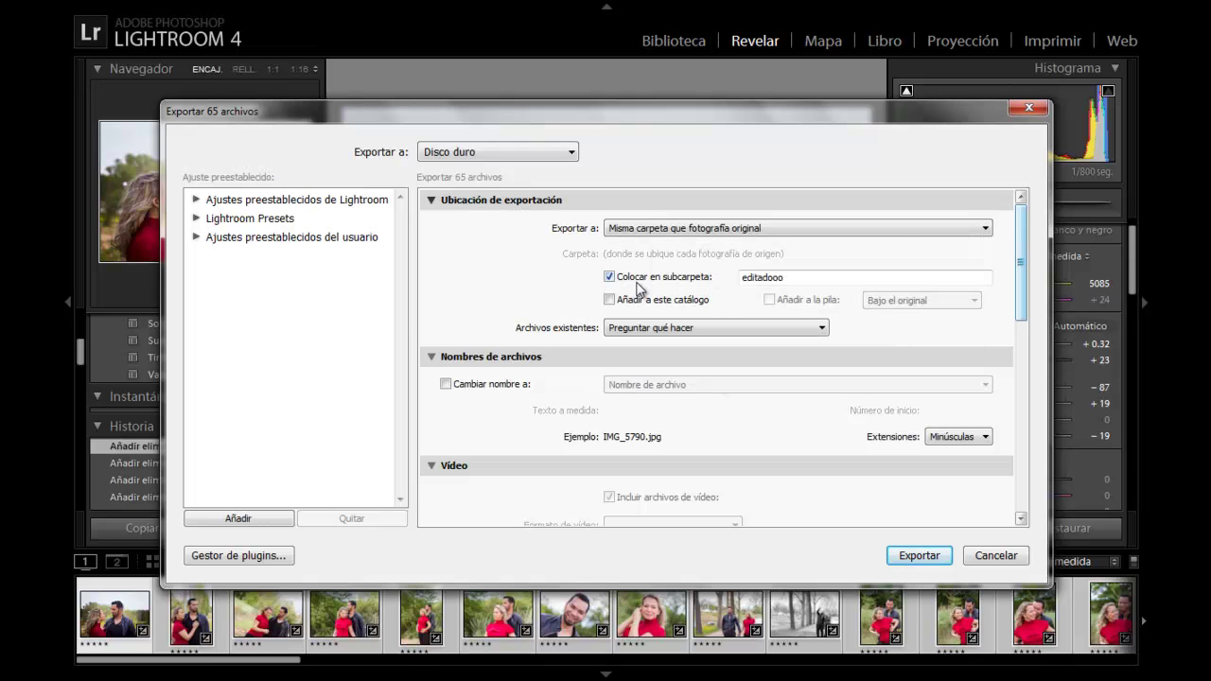
double_click(792, 279)
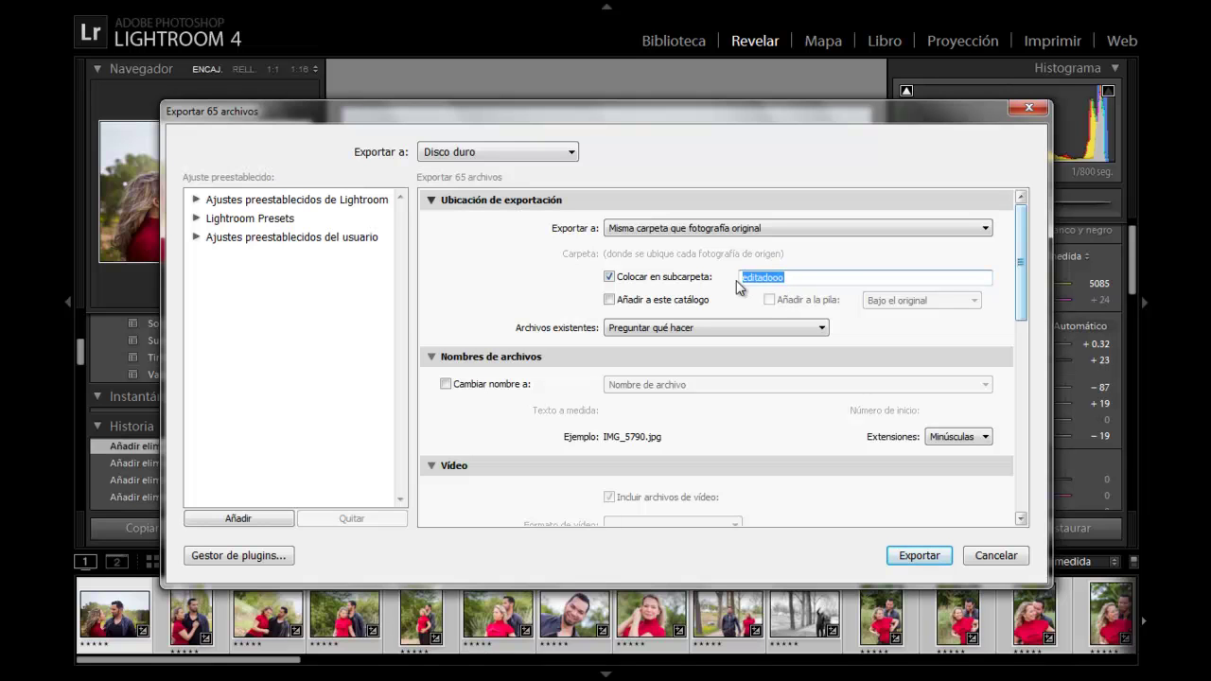
type("JPG")
type(" Editados")
type(" 65")
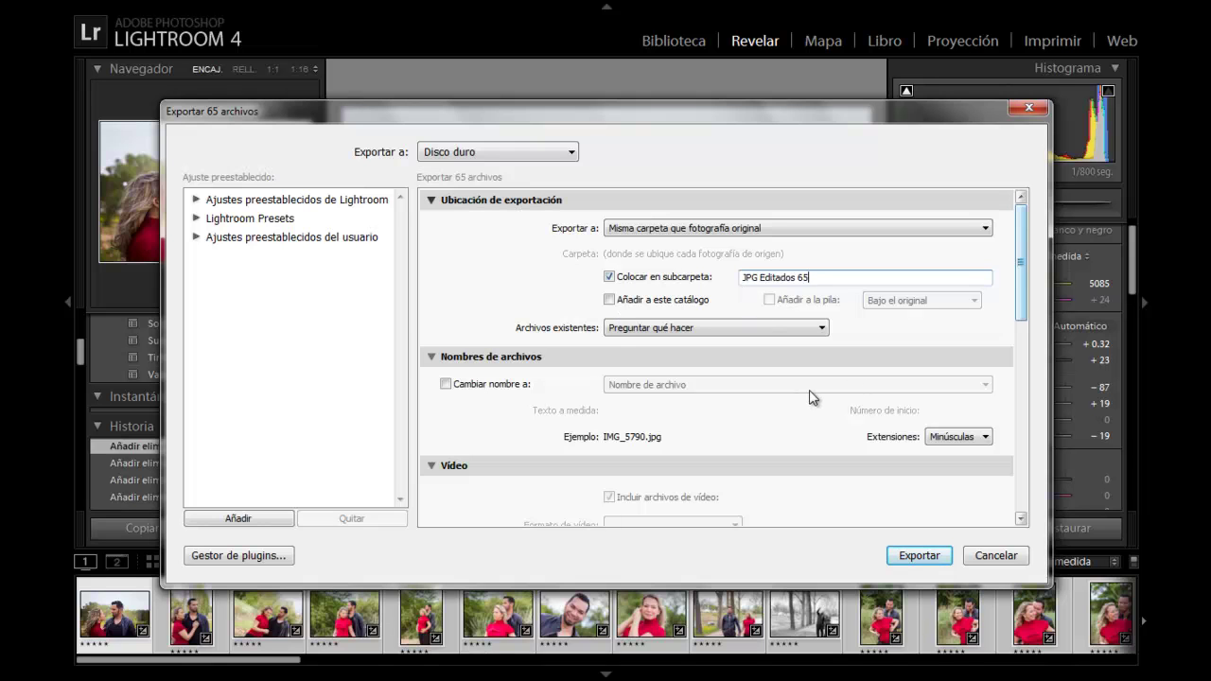
Rename exports with 'Nombre a medida - Secuencia', using the photographer's and couple's names as custom text.
mouse_move(1025, 277)
left_mouse_down()
mouse_move(1026, 329)
mouse_move(1026, 315)
left_mouse_up()
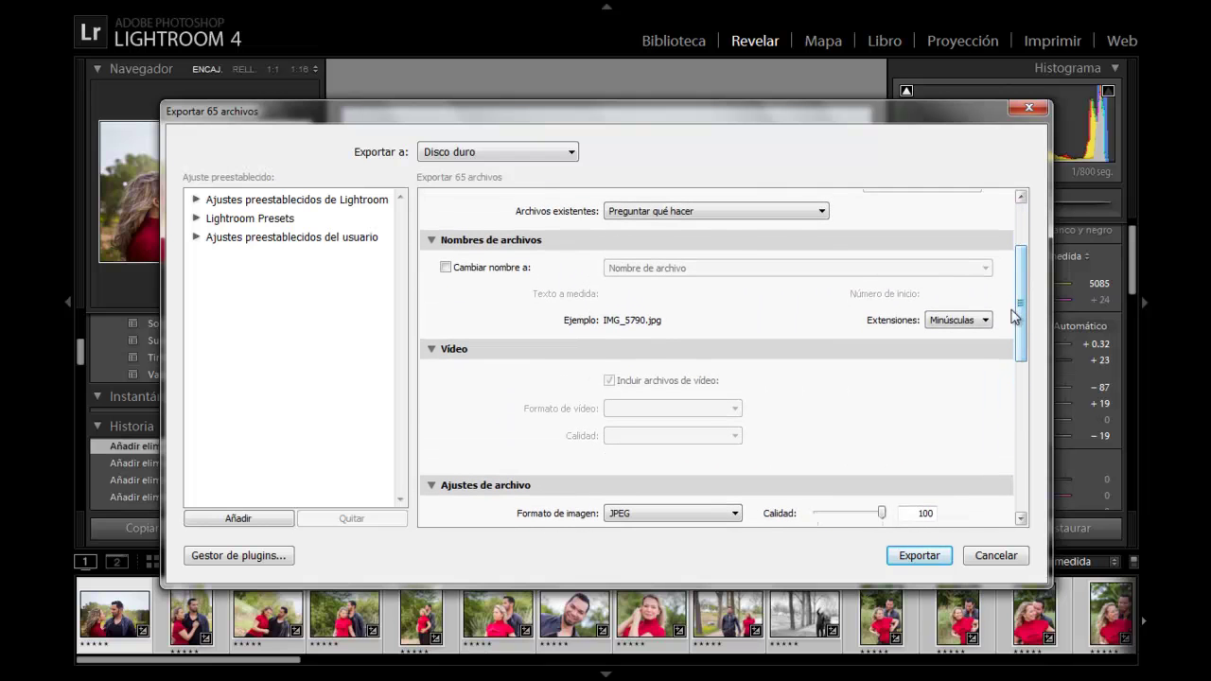
left_click(445, 268)
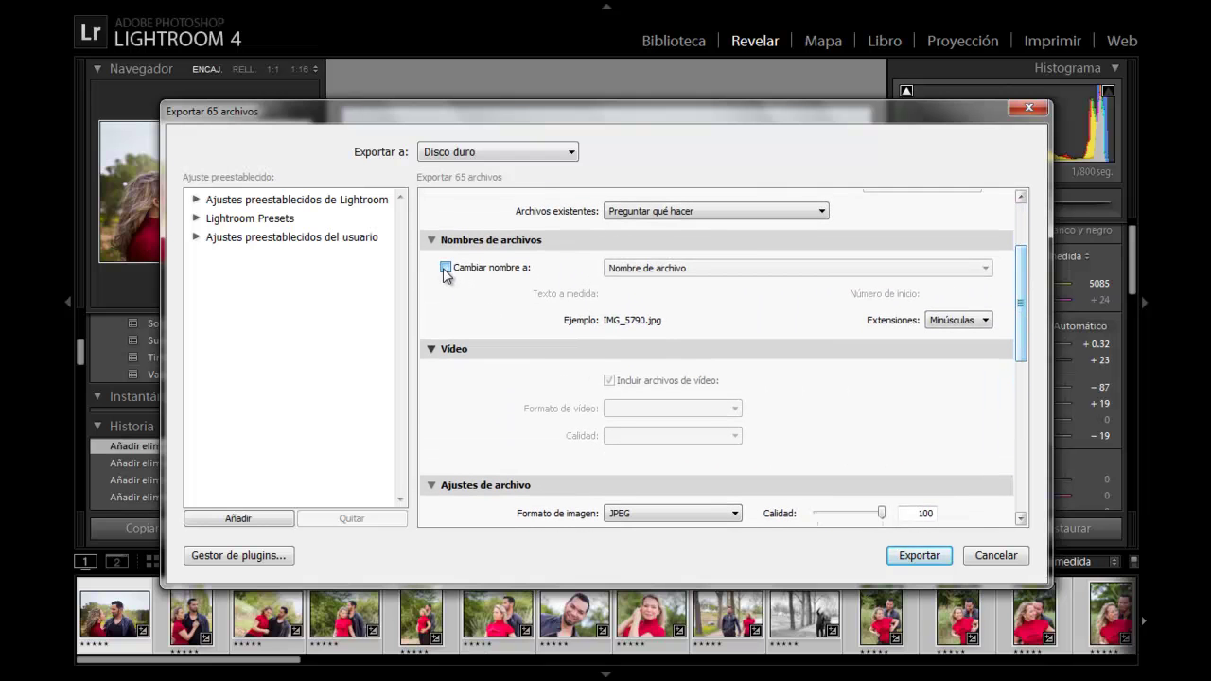
left_click(984, 270)
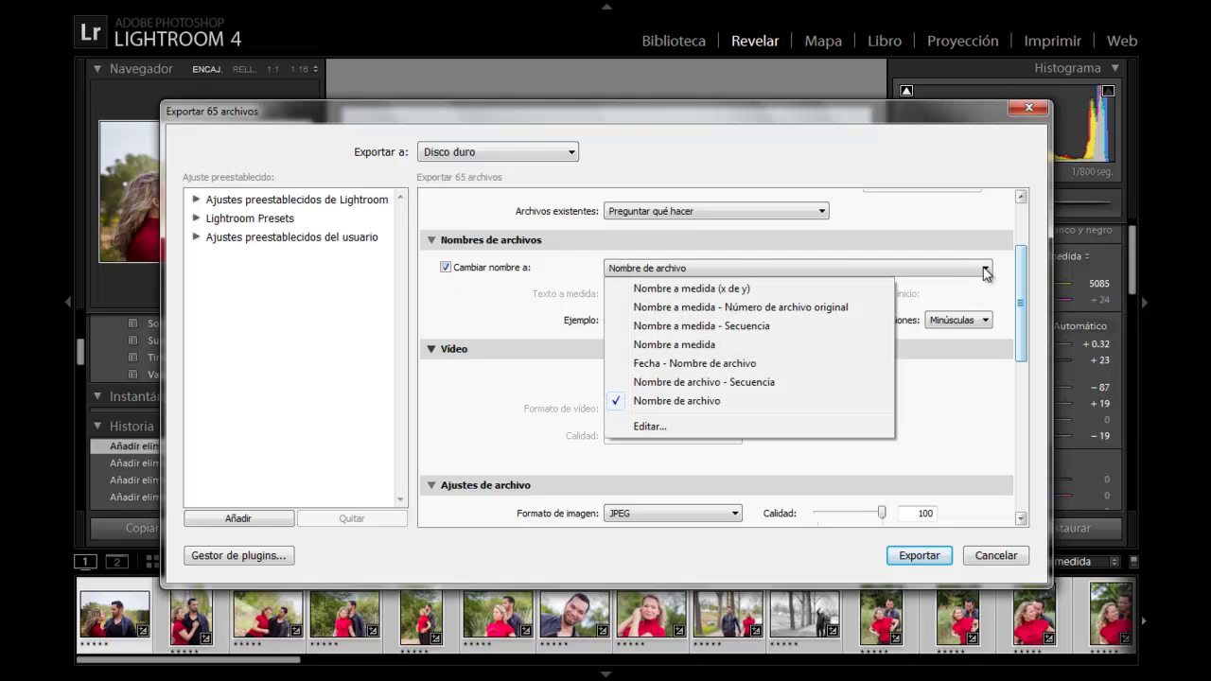
left_click(821, 325)
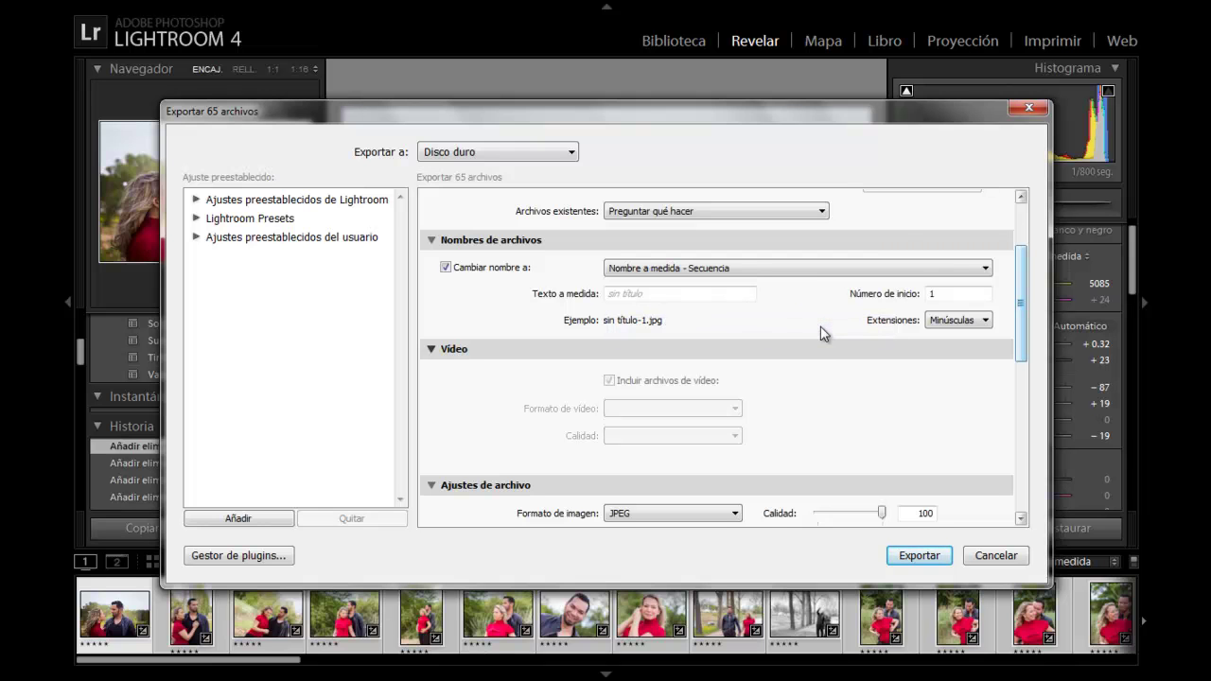
left_click(719, 294)
type("Julian Marinov /")
key("BackSpace")
key("BackSpace")
type("- Jocy & Juan")
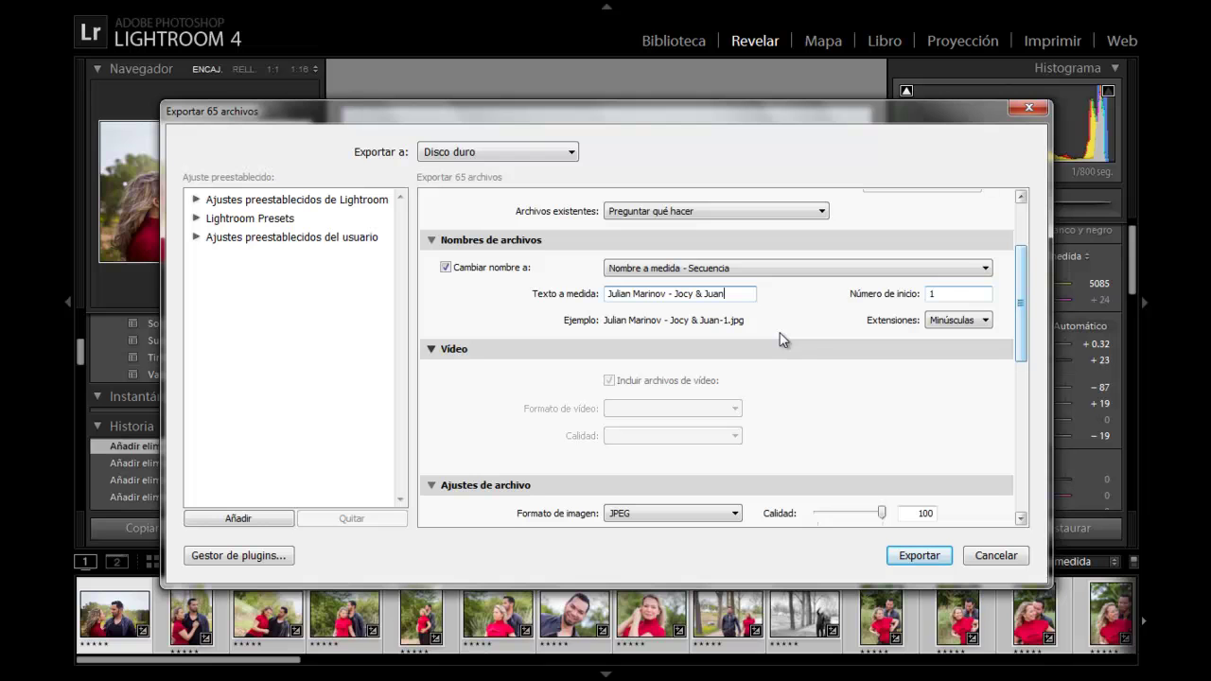
Enable Marca de agua in the export settings and list the saved watermark presets.
left_click_drag(1019, 295, 1028, 385)
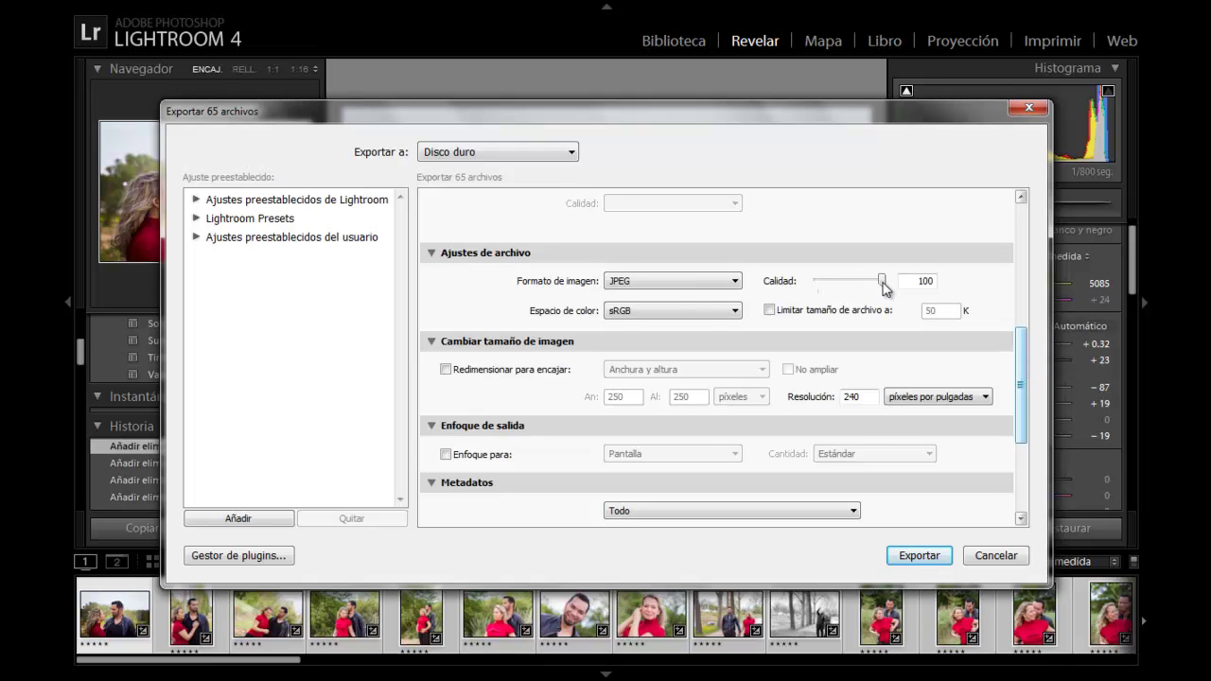
left_click_drag(1020, 352, 1023, 410)
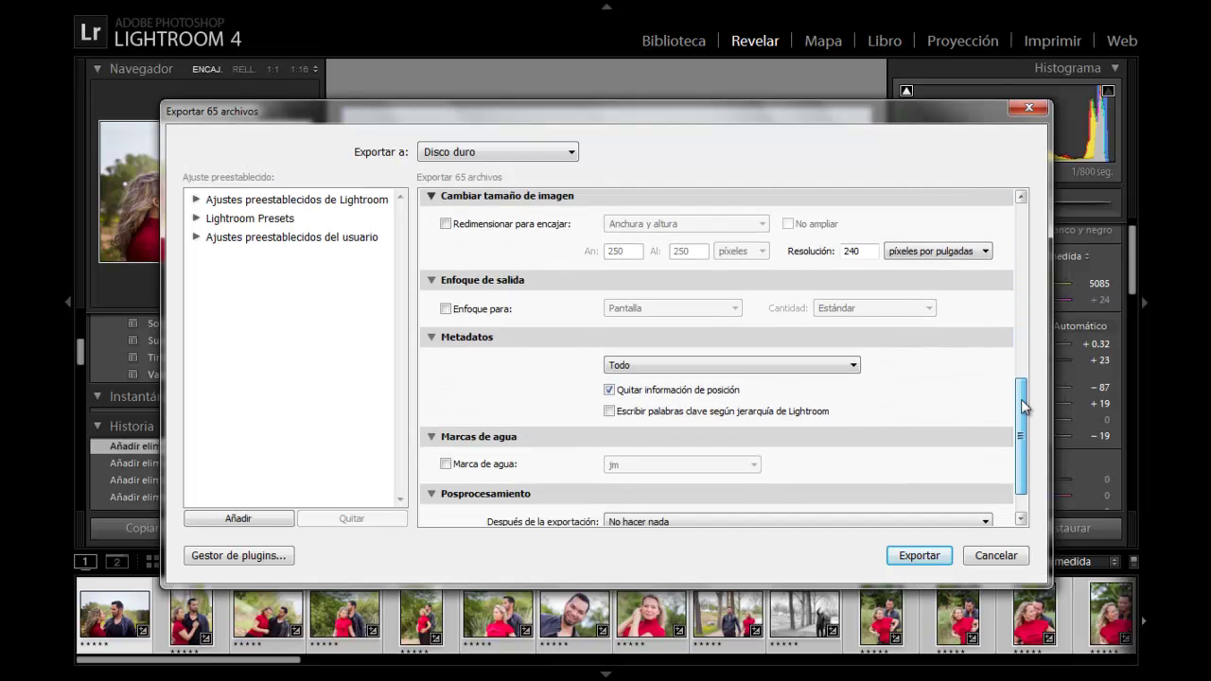
left_click_drag(1023, 410, 1023, 440)
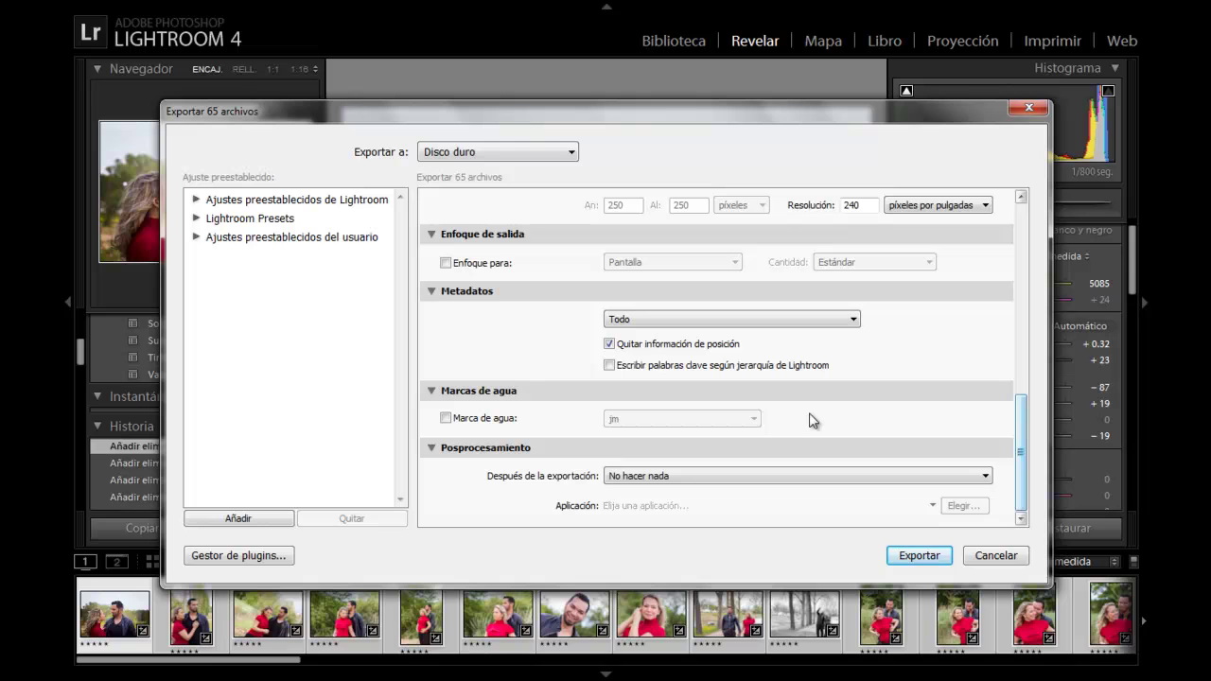
left_click(445, 418)
left_click(755, 419)
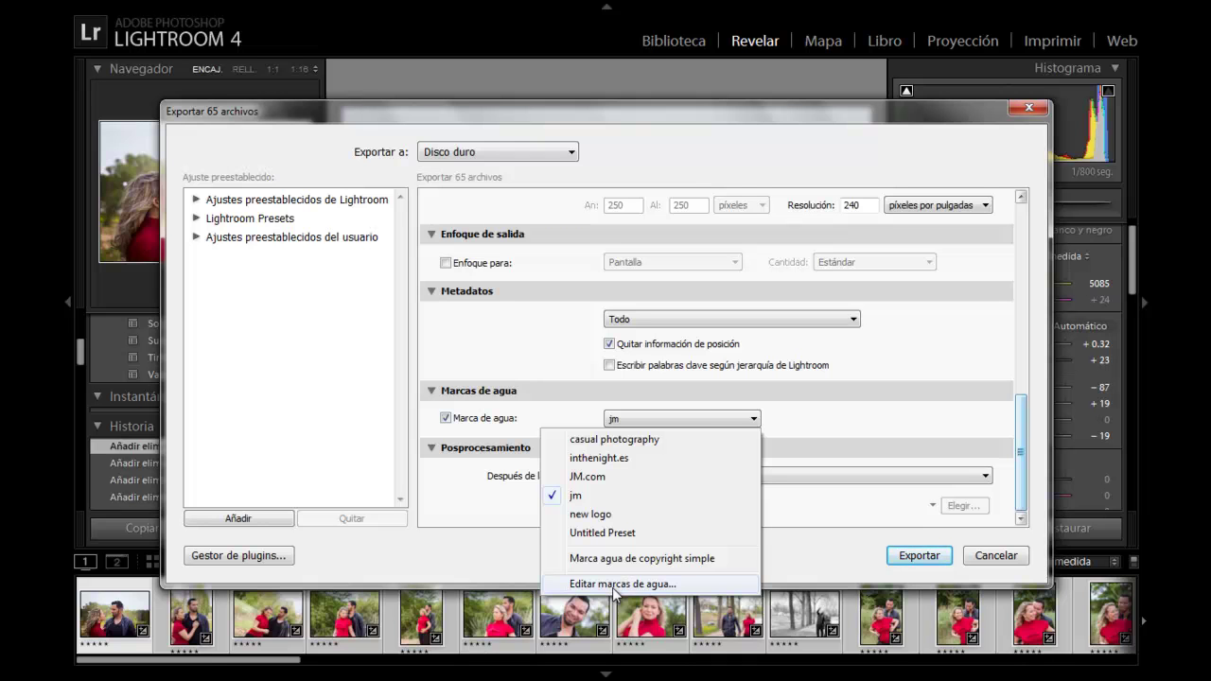
In the watermark editor, try the JM.com and Untitled Preset watermark presets.
left_click(615, 584)
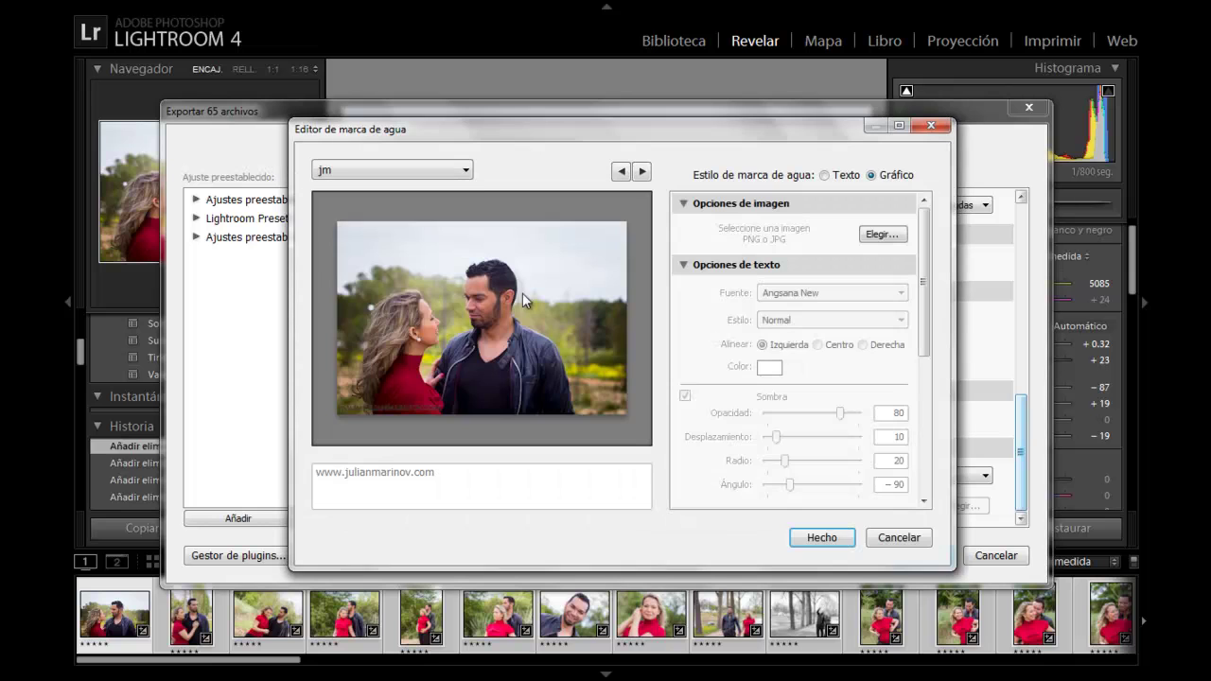
left_click(464, 173)
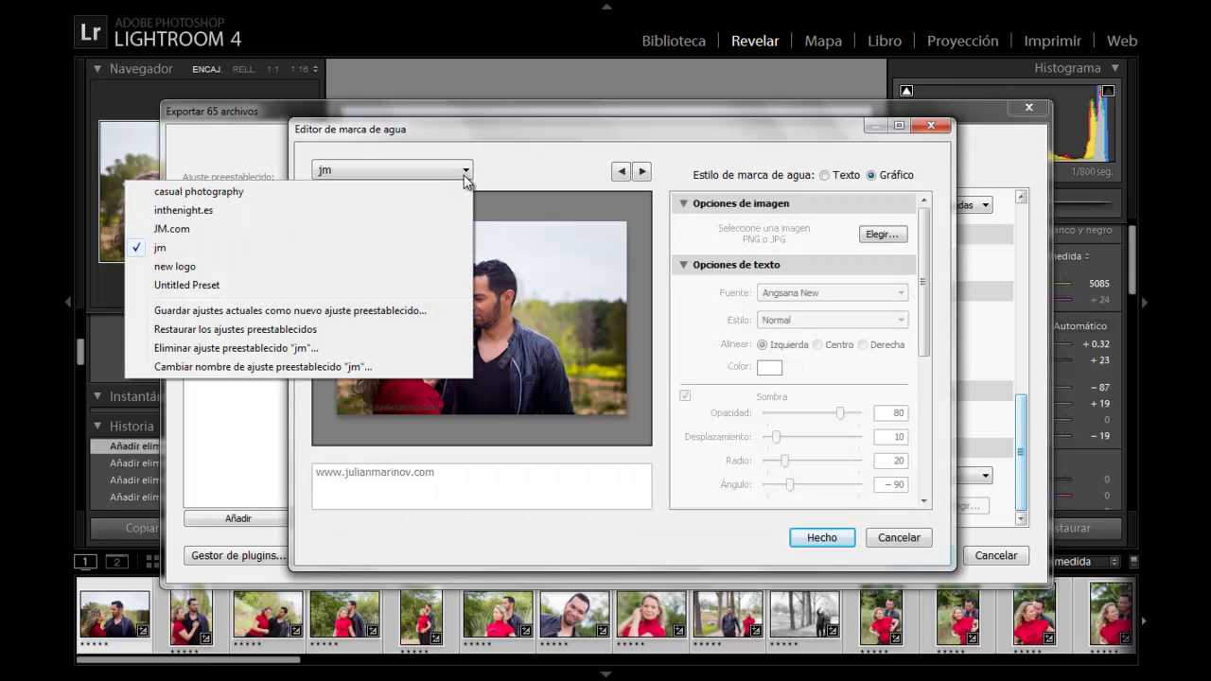
left_click(447, 229)
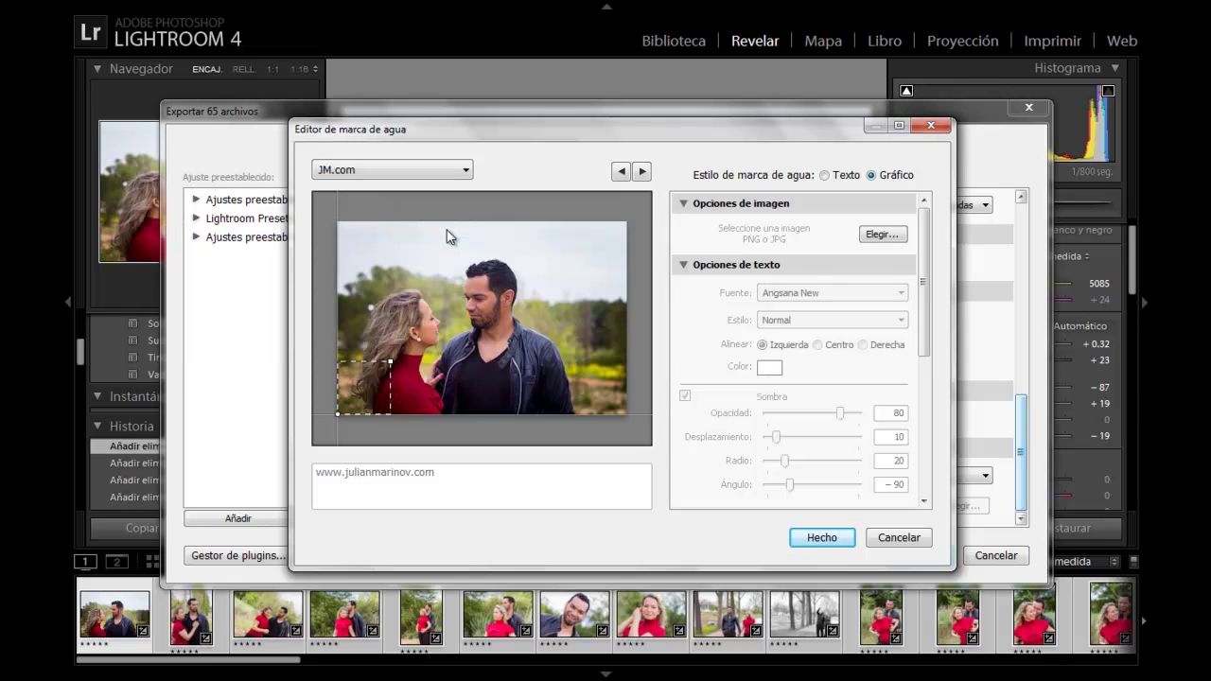
left_click(464, 177)
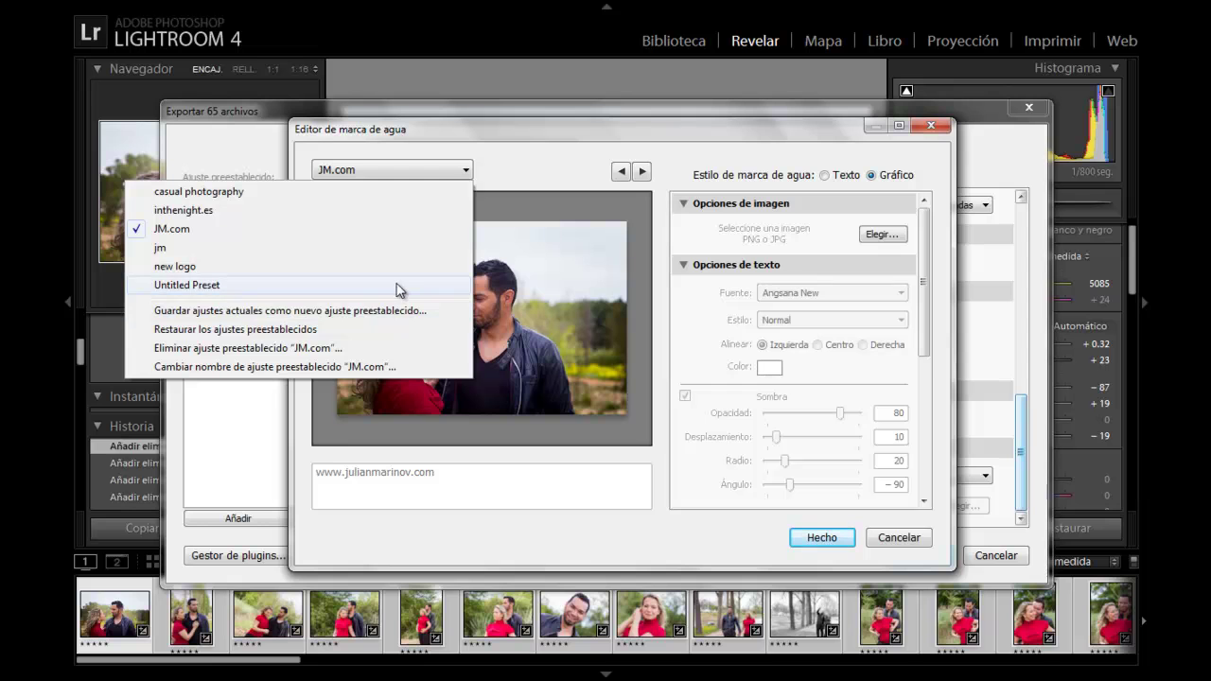
left_click(397, 285)
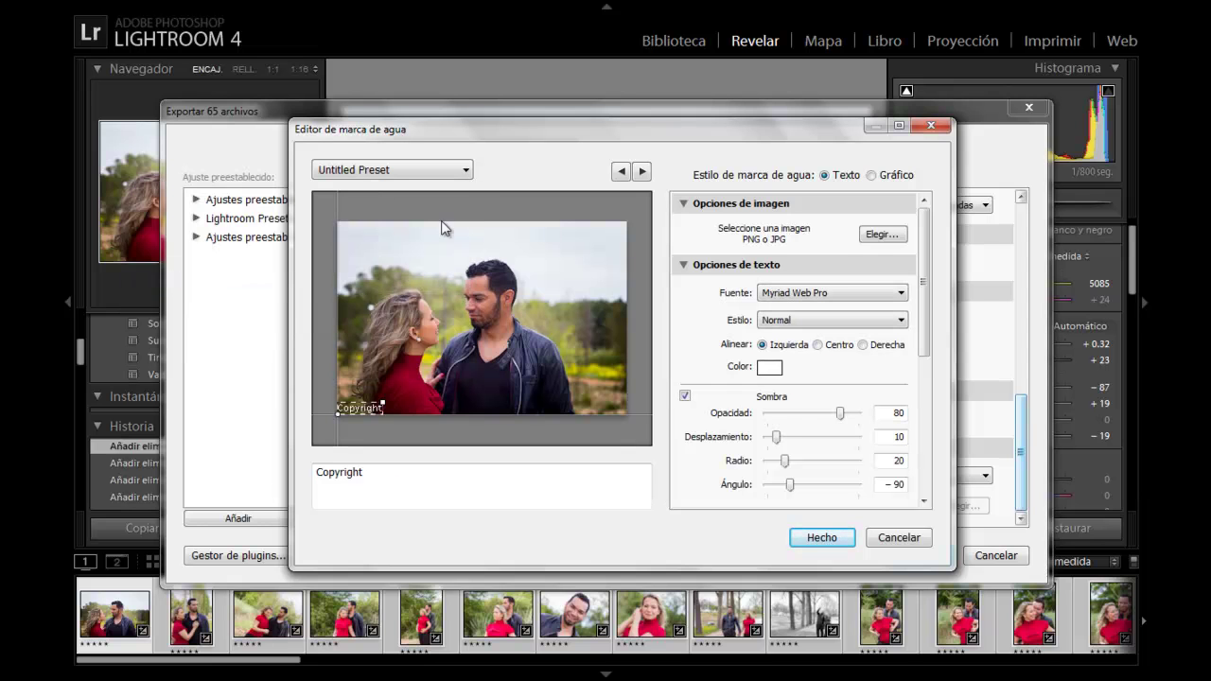
left_click(464, 170)
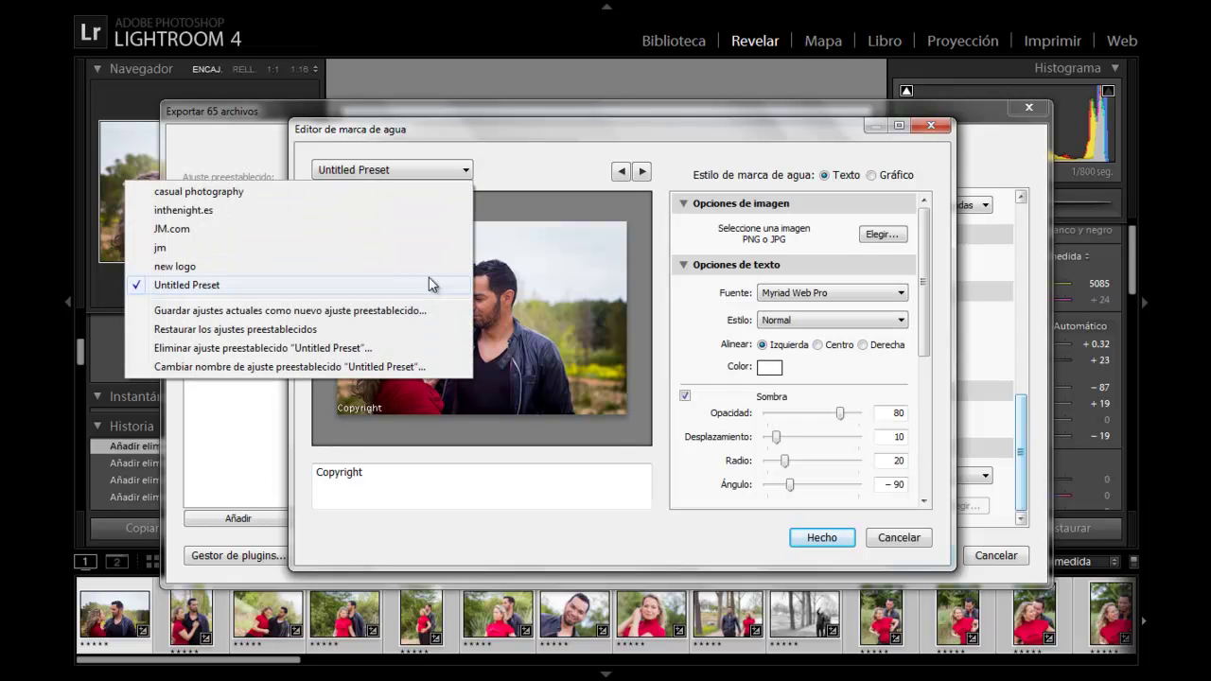
left_click(560, 168)
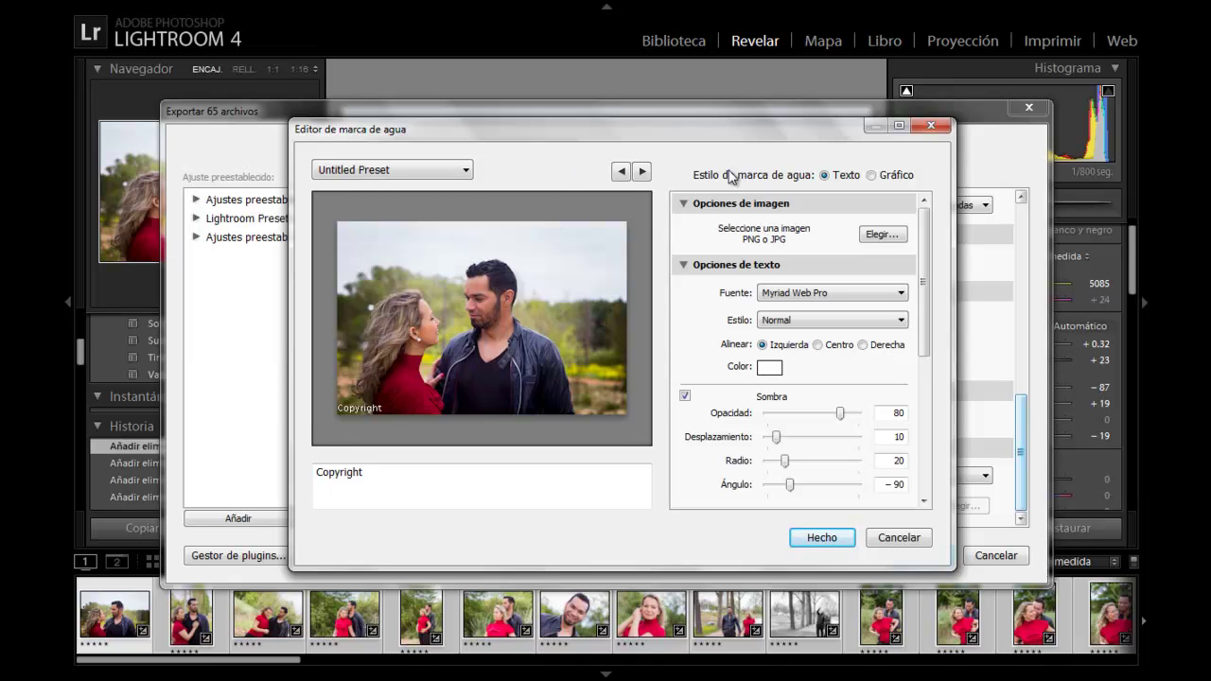
Switch the watermark to Gráfico and load the photographer's logo PNG from D:\Photos.
left_click(871, 176)
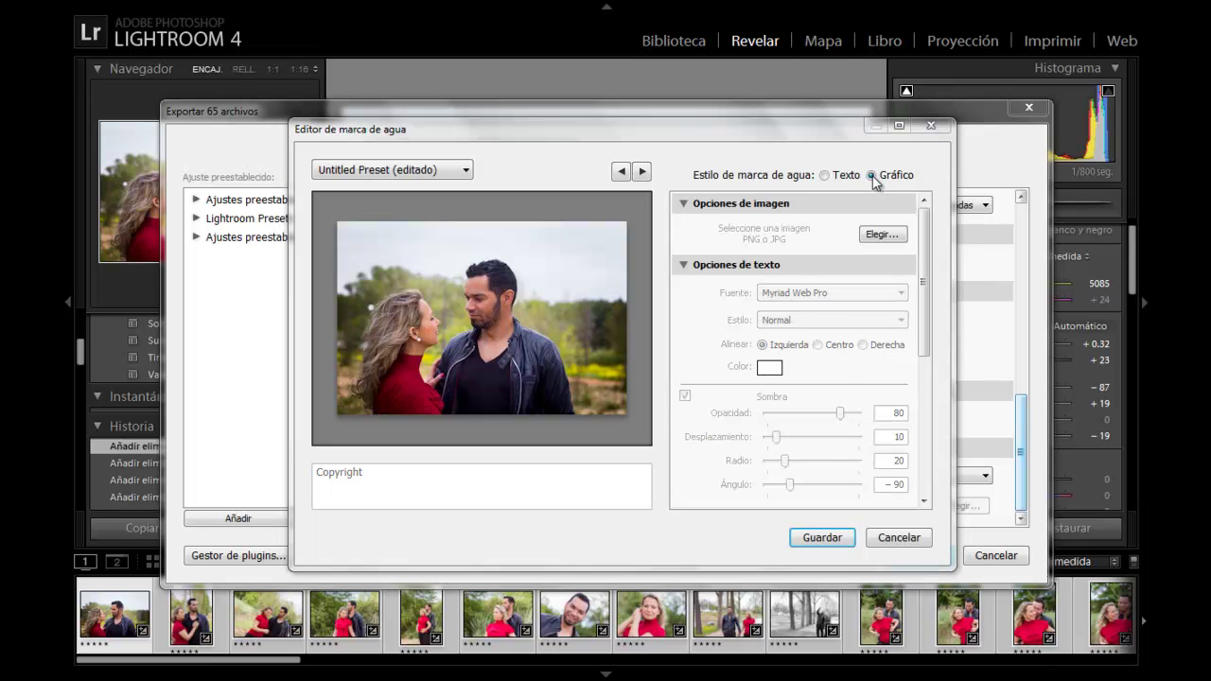
left_click(881, 234)
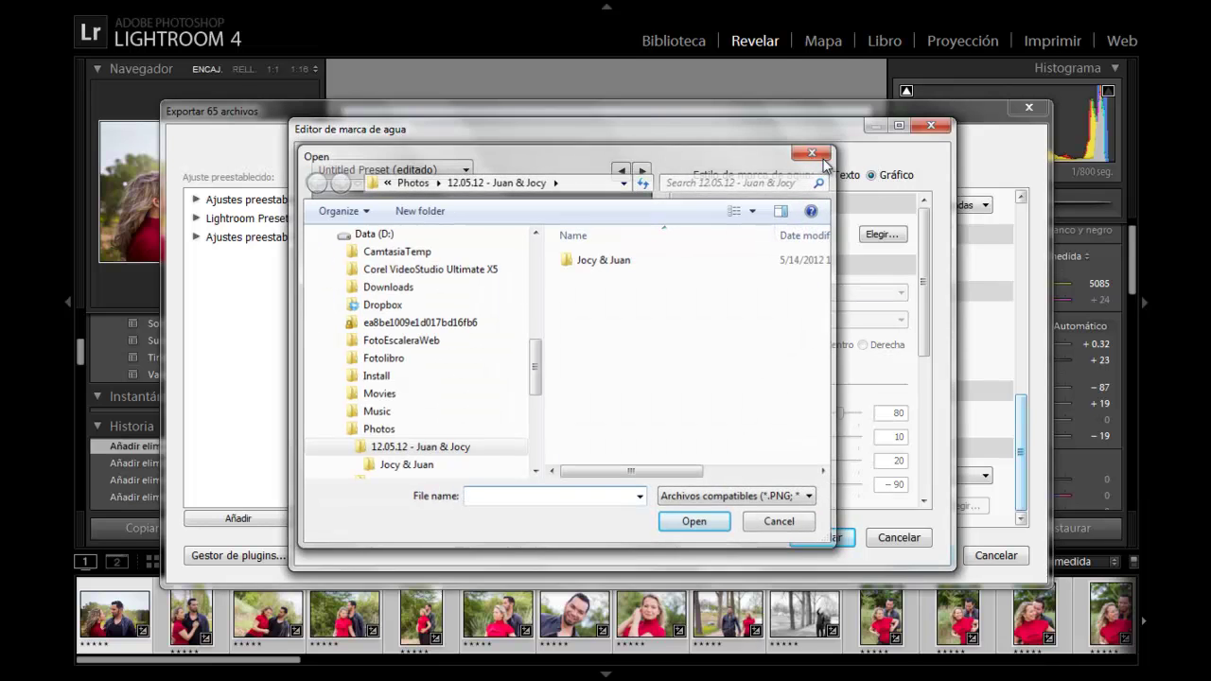
left_click(819, 153)
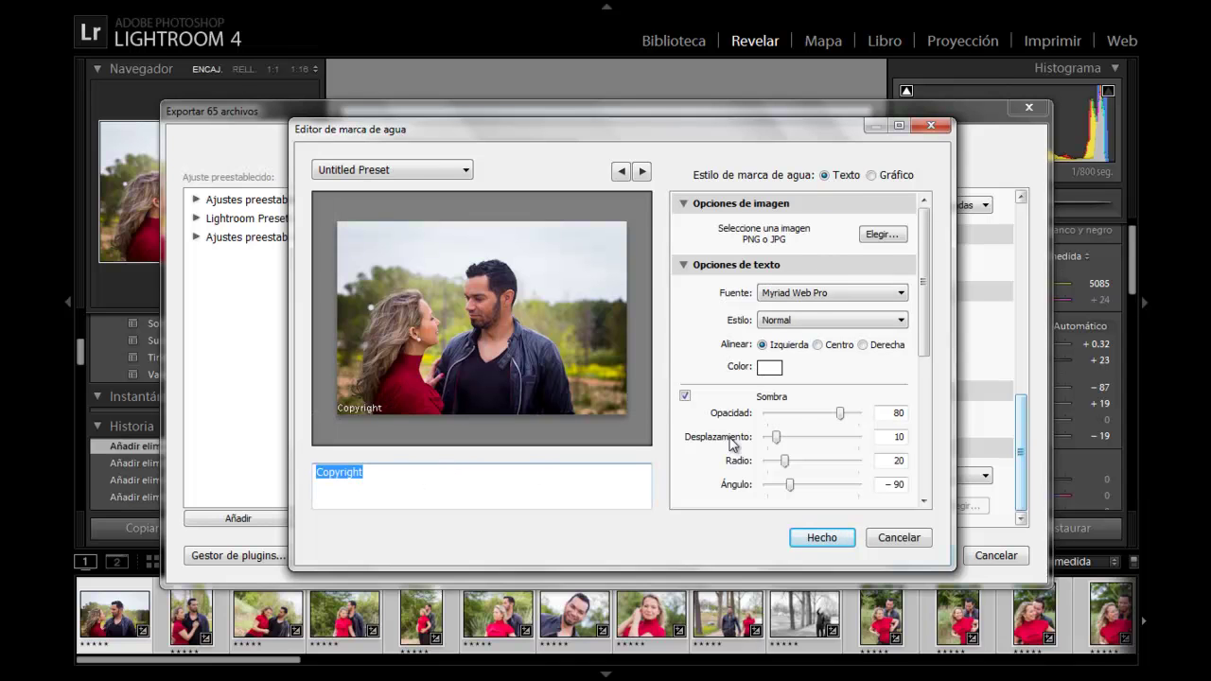
mouse_move(925, 285)
left_mouse_down()
mouse_move(937, 426)
mouse_move(932, 194)
left_mouse_up()
left_click(872, 176)
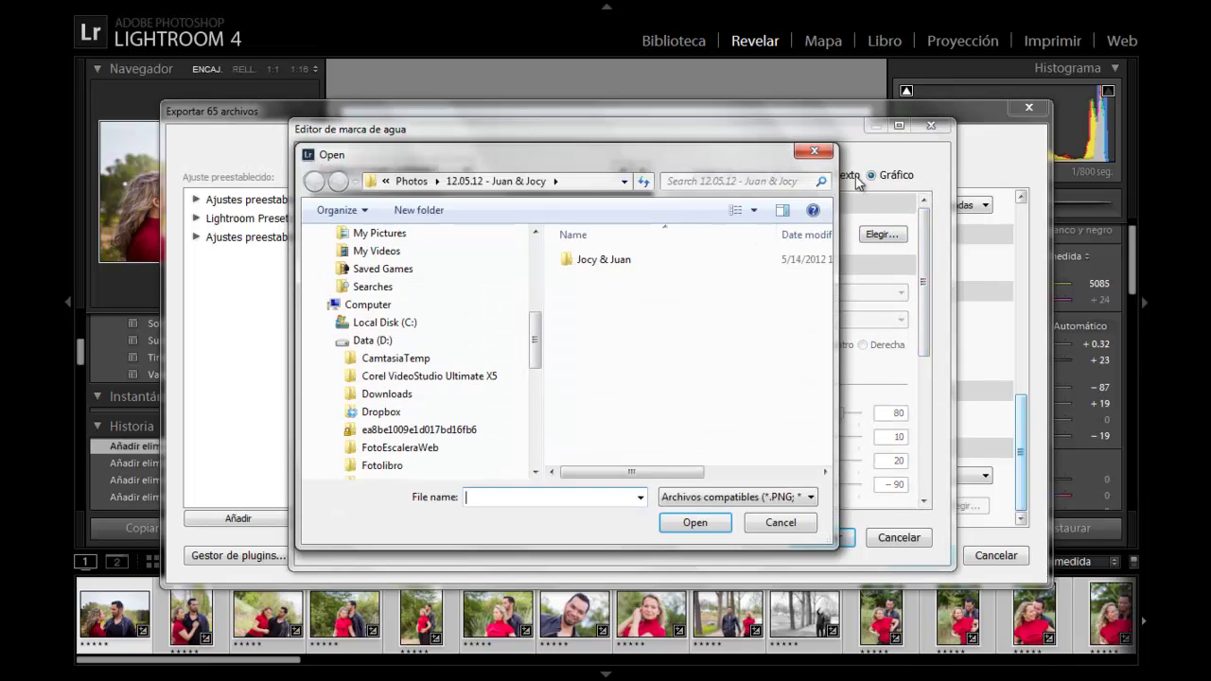
left_click_drag(535, 343, 537, 382)
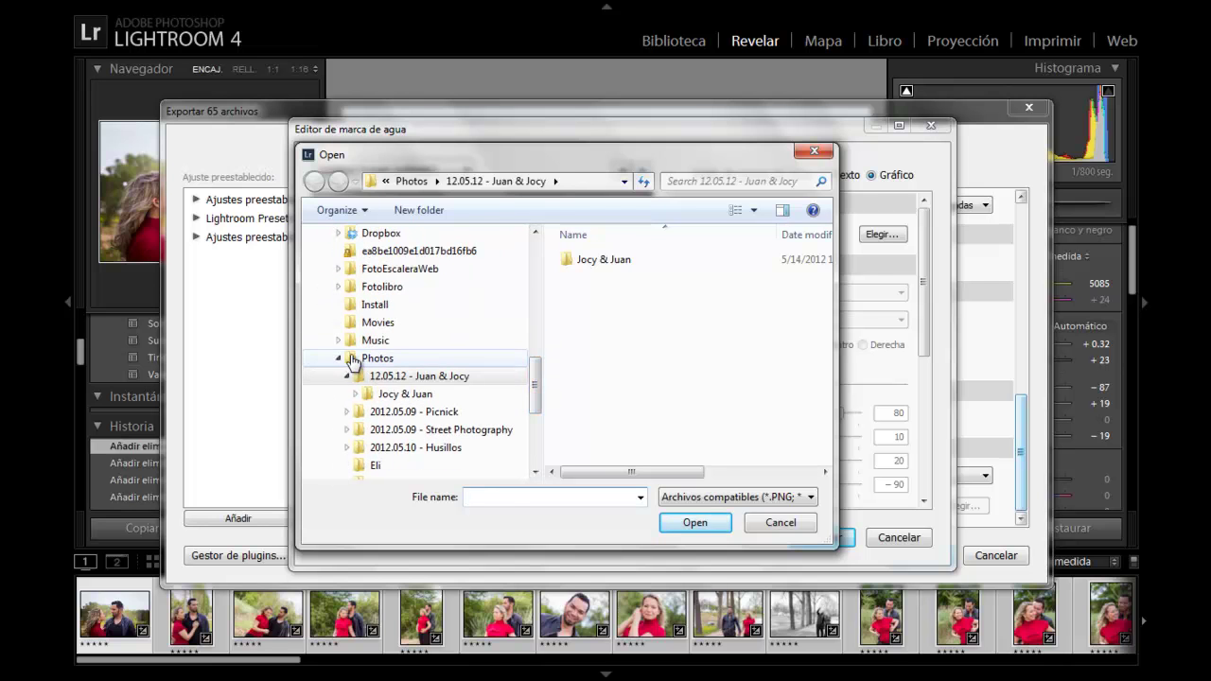
left_click(359, 359)
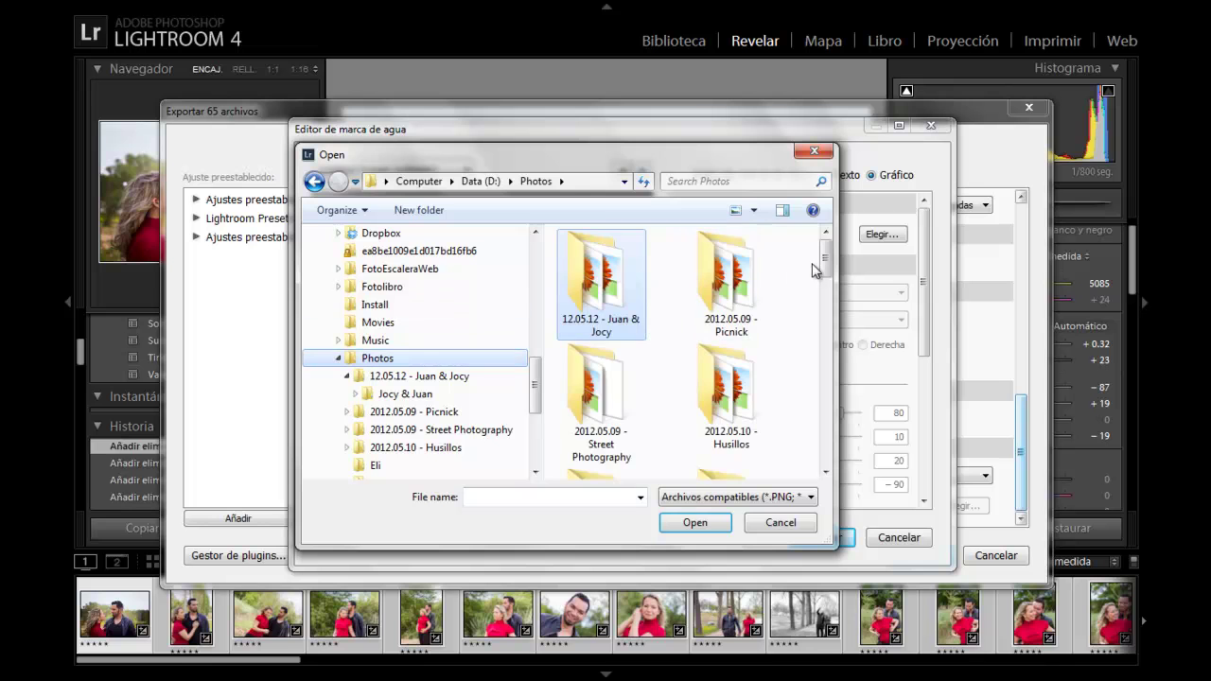
left_click_drag(829, 267, 834, 379)
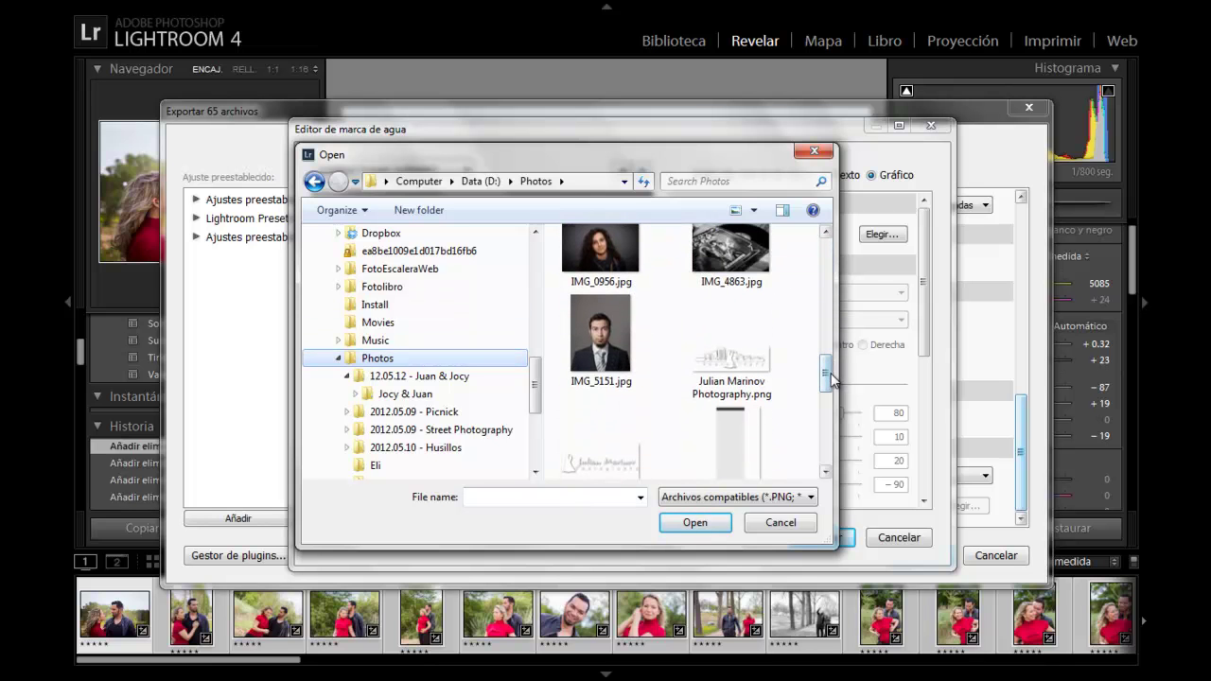
left_click_drag(834, 378, 830, 405)
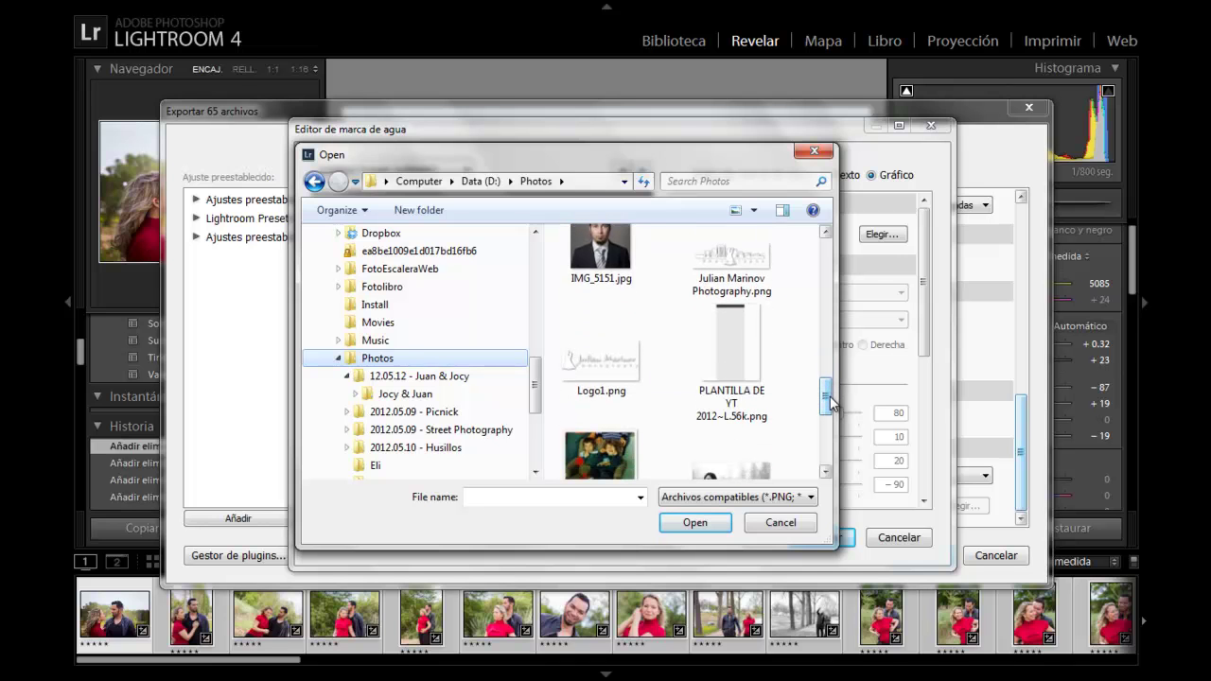
left_click(750, 263)
double_click(735, 297)
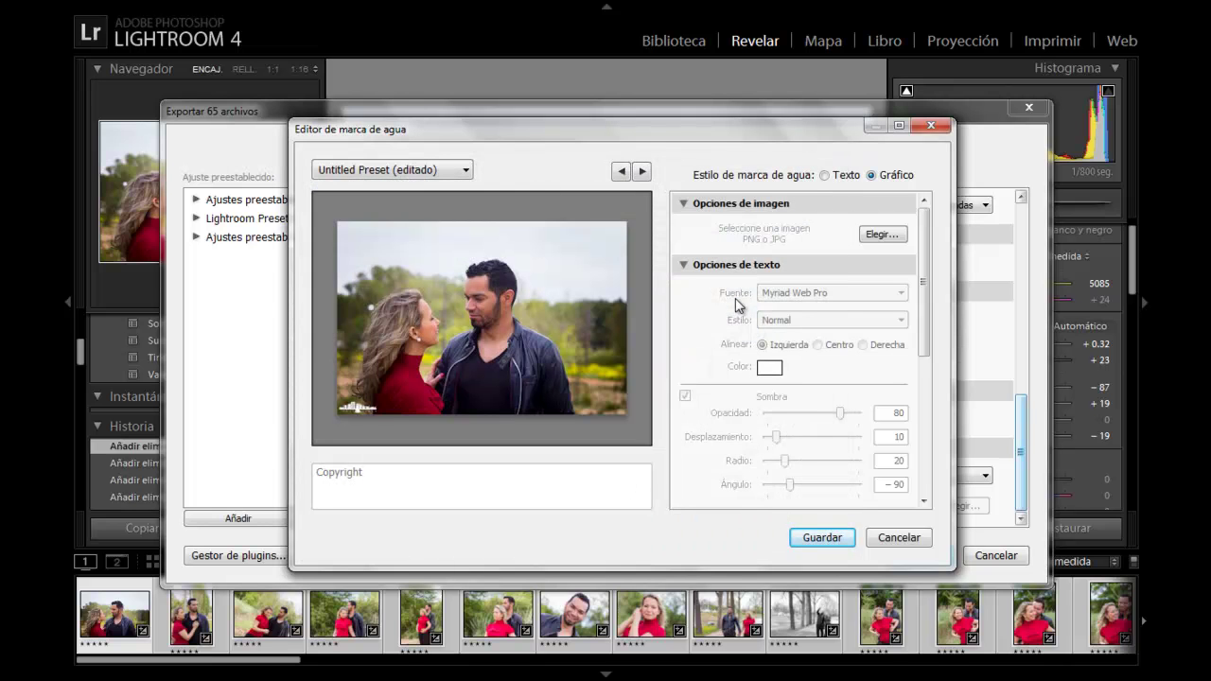
Enlarge the logo watermark on the preview, then shrink it back small at bottom-left.
left_click(363, 409)
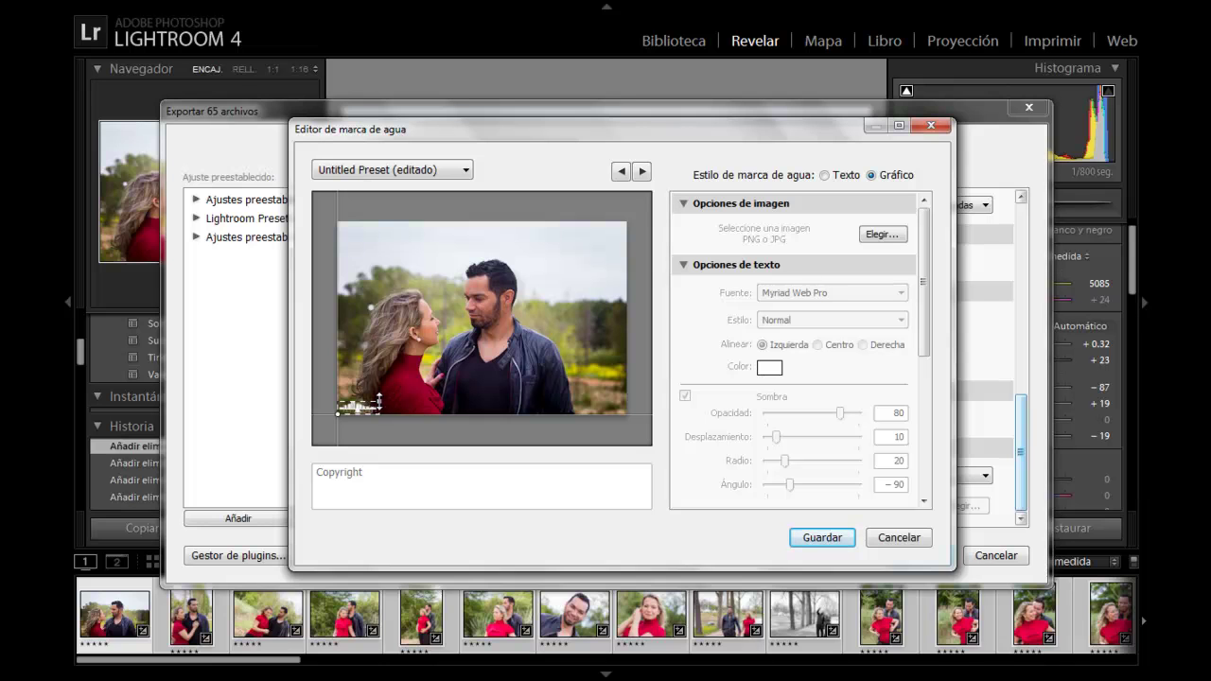
left_click_drag(378, 400, 467, 315)
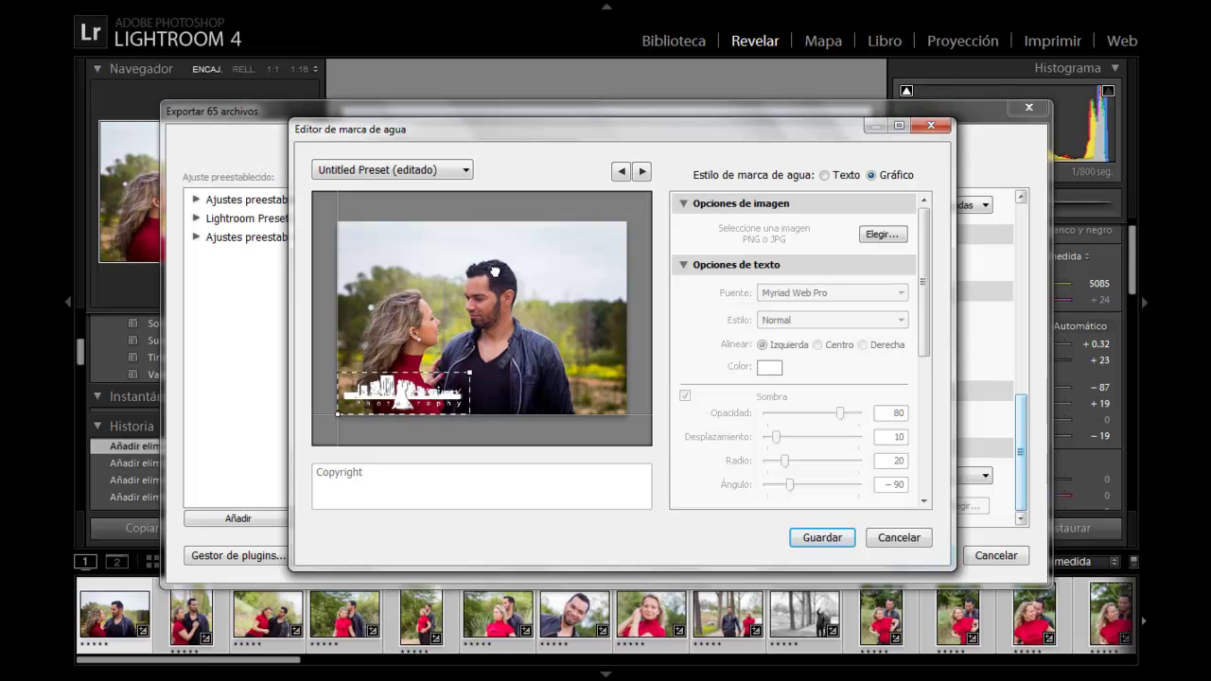
mouse_move(468, 315)
left_mouse_down()
mouse_move(547, 274)
mouse_move(614, 288)
left_mouse_up()
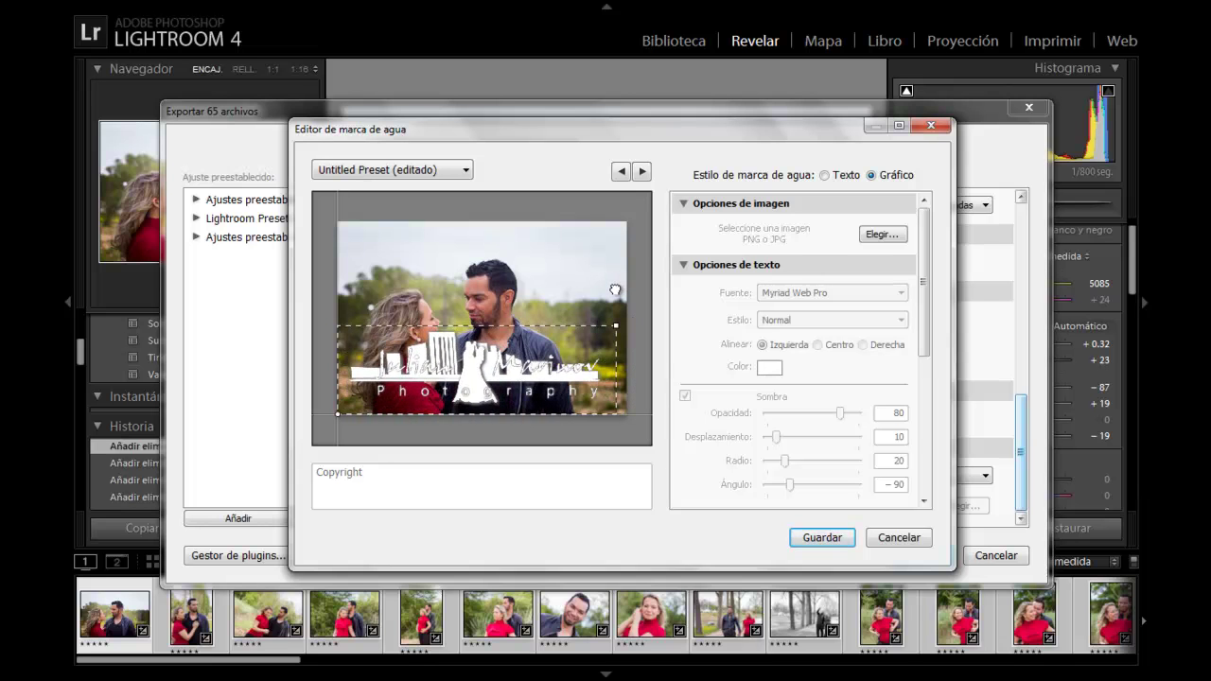
left_click_drag(614, 294, 406, 391)
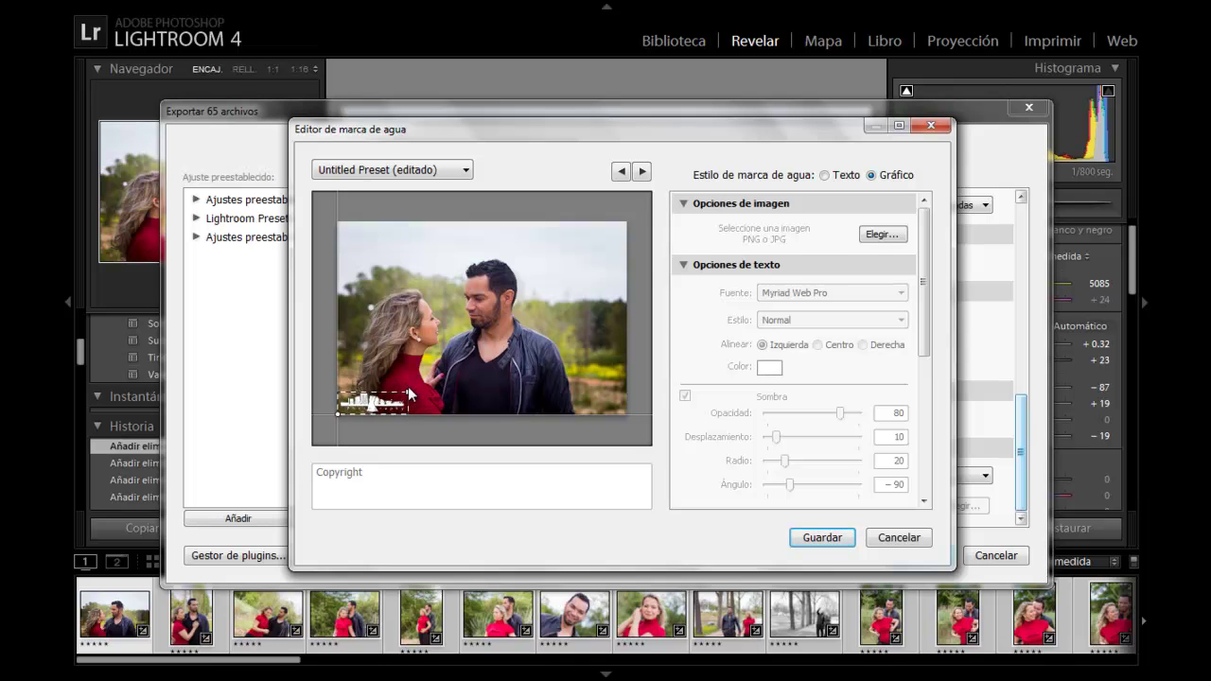
left_click(883, 237)
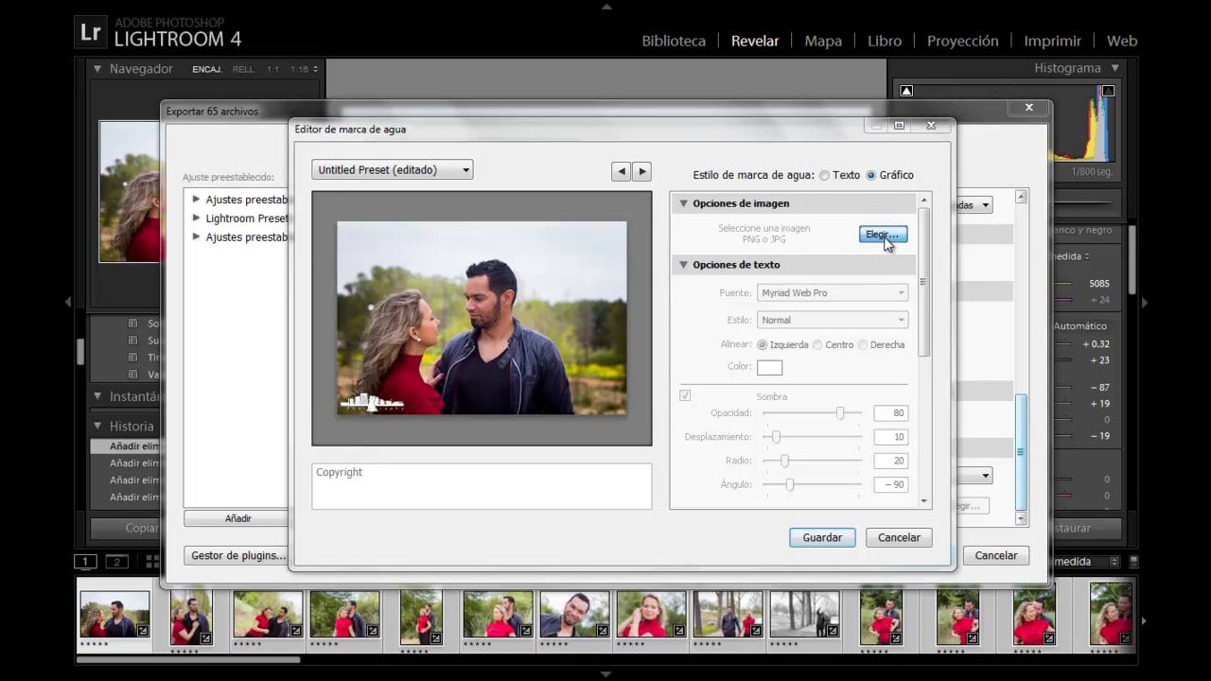
Replace the watermark with Logo1.png and size it back down to proportional 16.
mouse_move(824, 261)
left_mouse_down()
mouse_move(825, 450)
mouse_move(824, 394)
left_mouse_up()
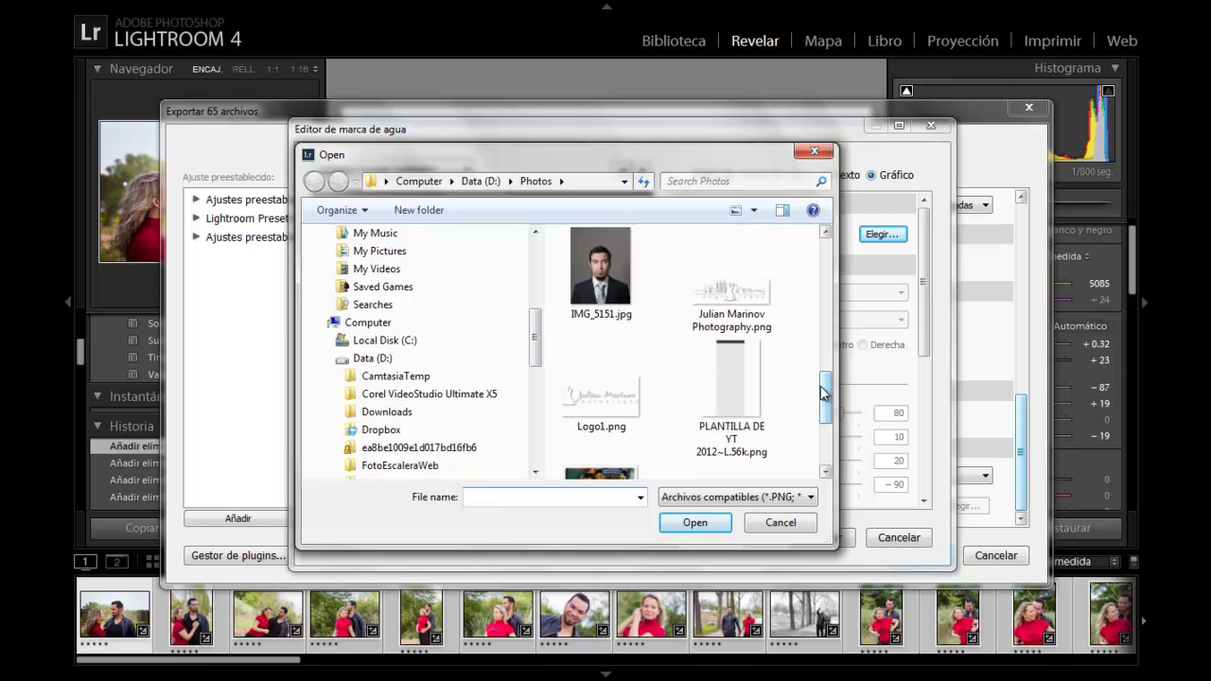
double_click(624, 401)
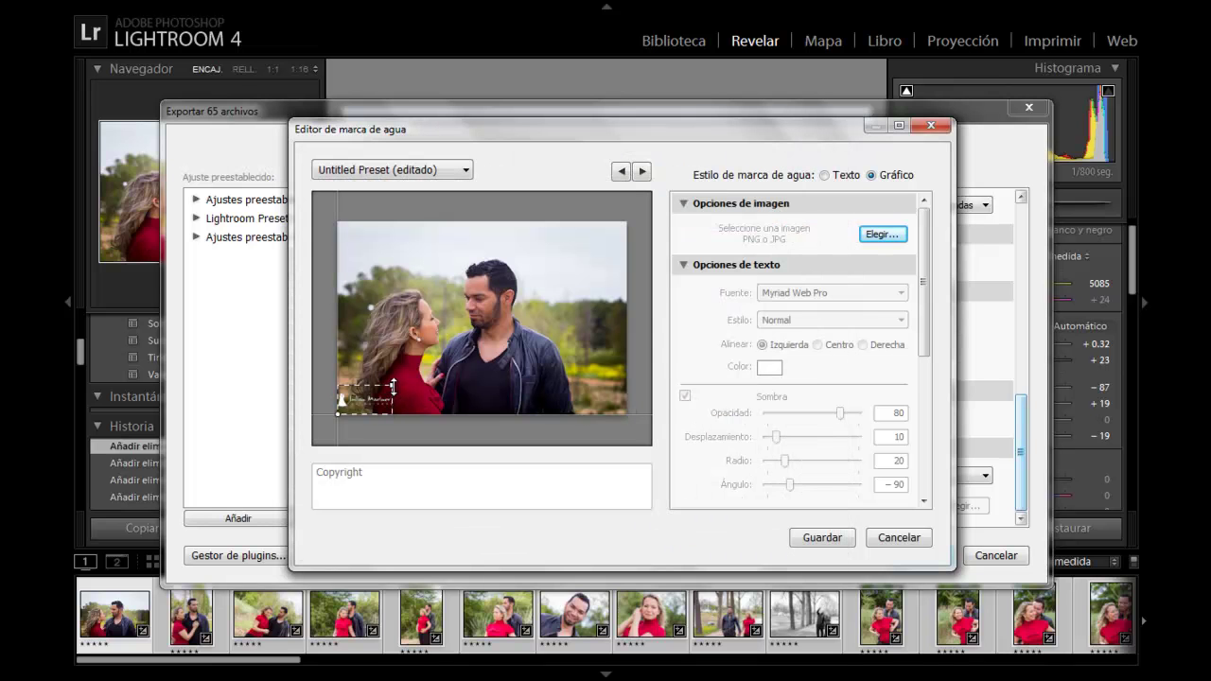
left_click_drag(392, 385, 499, 274)
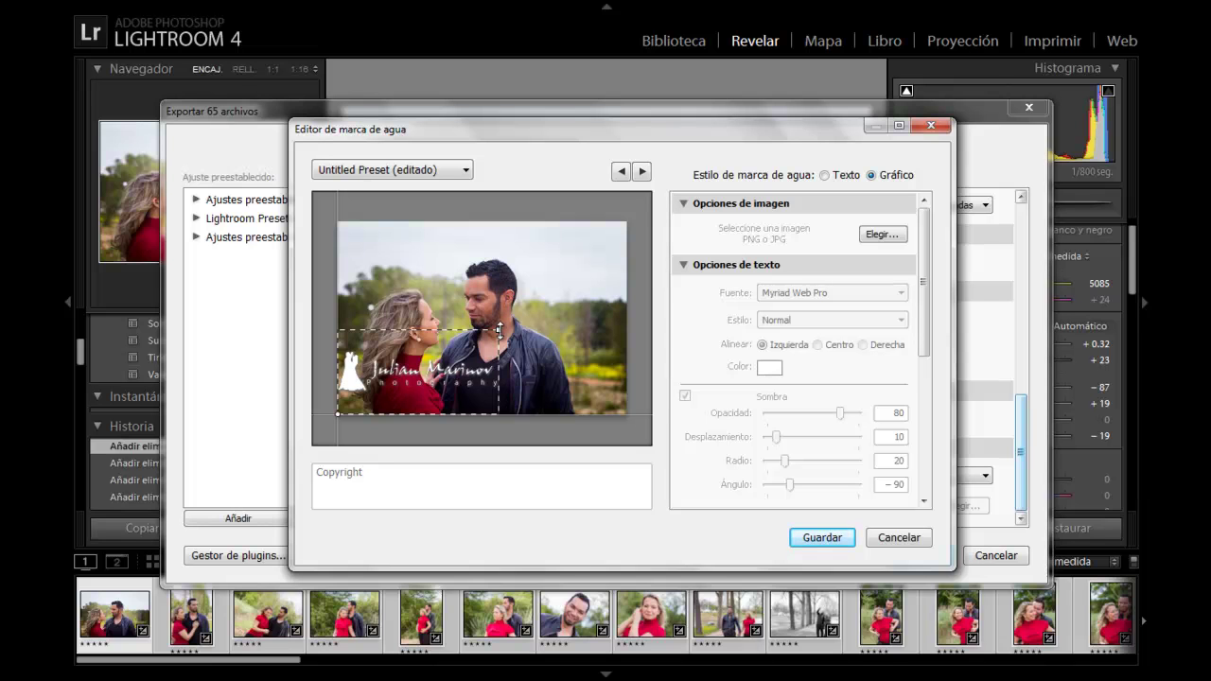
left_click_drag(497, 333, 423, 396)
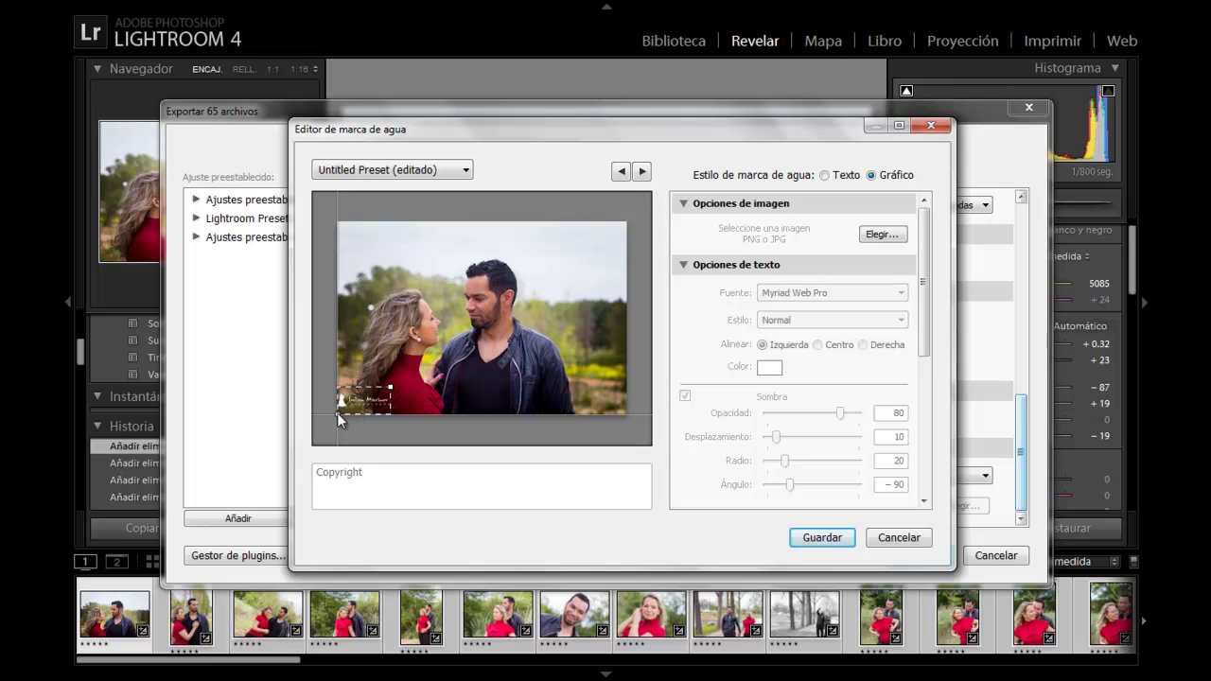
left_click_drag(923, 298, 927, 433)
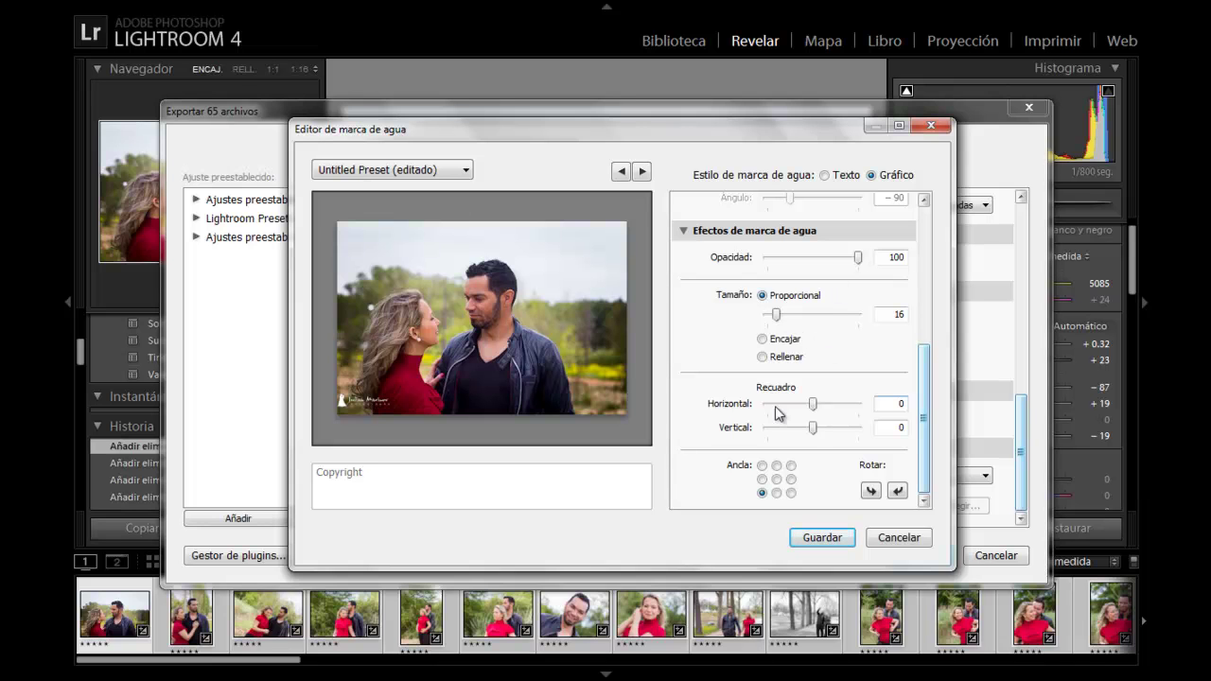
Set the Recuadro sliders to vertical −2 and horizontal 1, tucking the logo into the corner.
left_click_drag(812, 427, 804, 428)
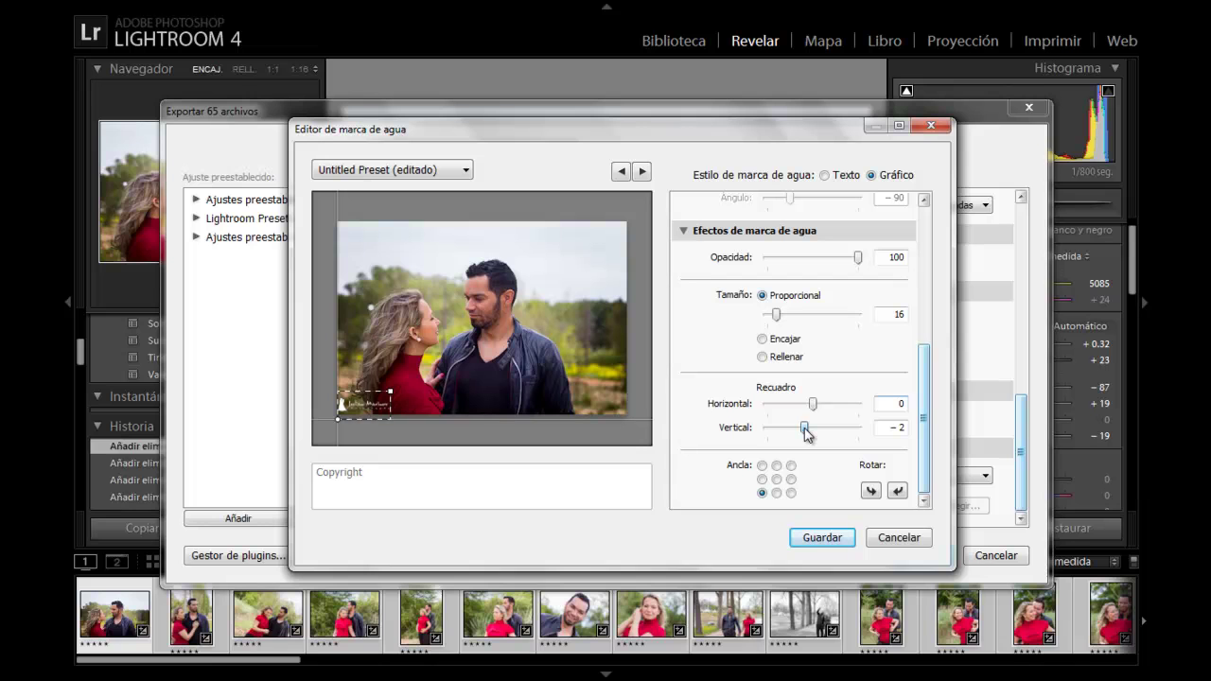
left_click_drag(806, 434, 817, 409)
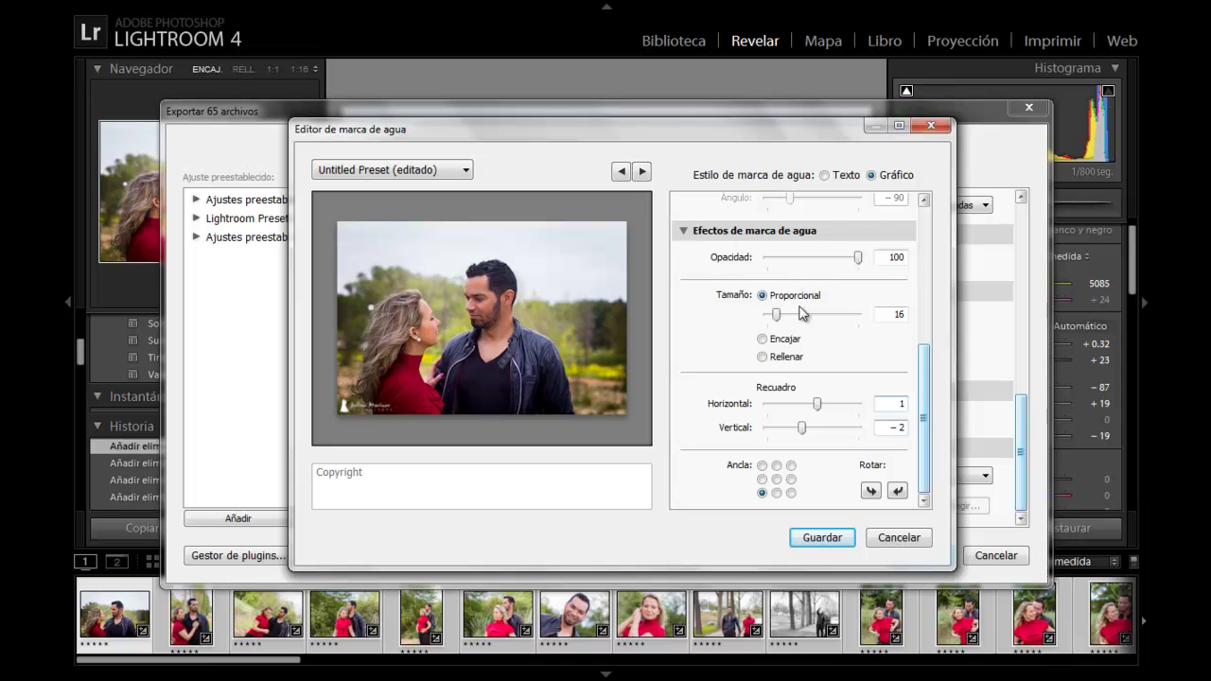
Adjust the Tamaño Proporcional slider up and back, settling the logo size at 19.
mouse_move(781, 320)
left_mouse_down()
mouse_move(811, 322)
mouse_move(766, 321)
mouse_move(781, 324)
left_mouse_up()
left_click_drag(780, 319, 782, 325)
mouse_move(364, 405)
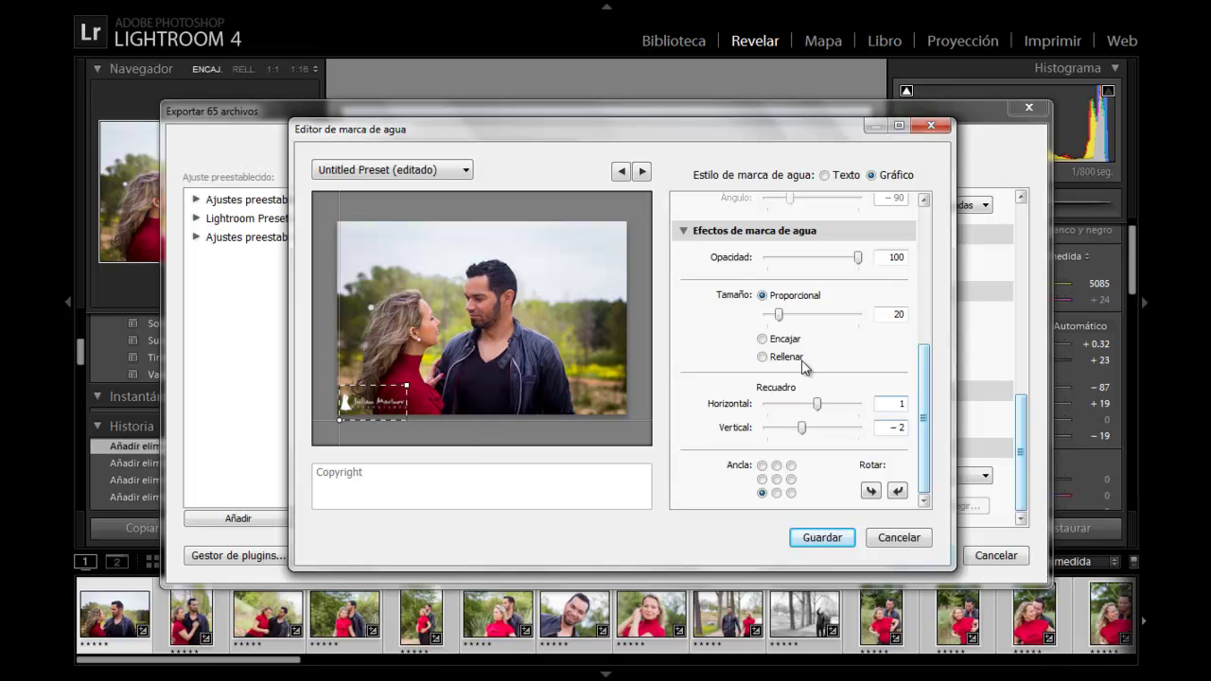
left_click_drag(779, 313, 777, 314)
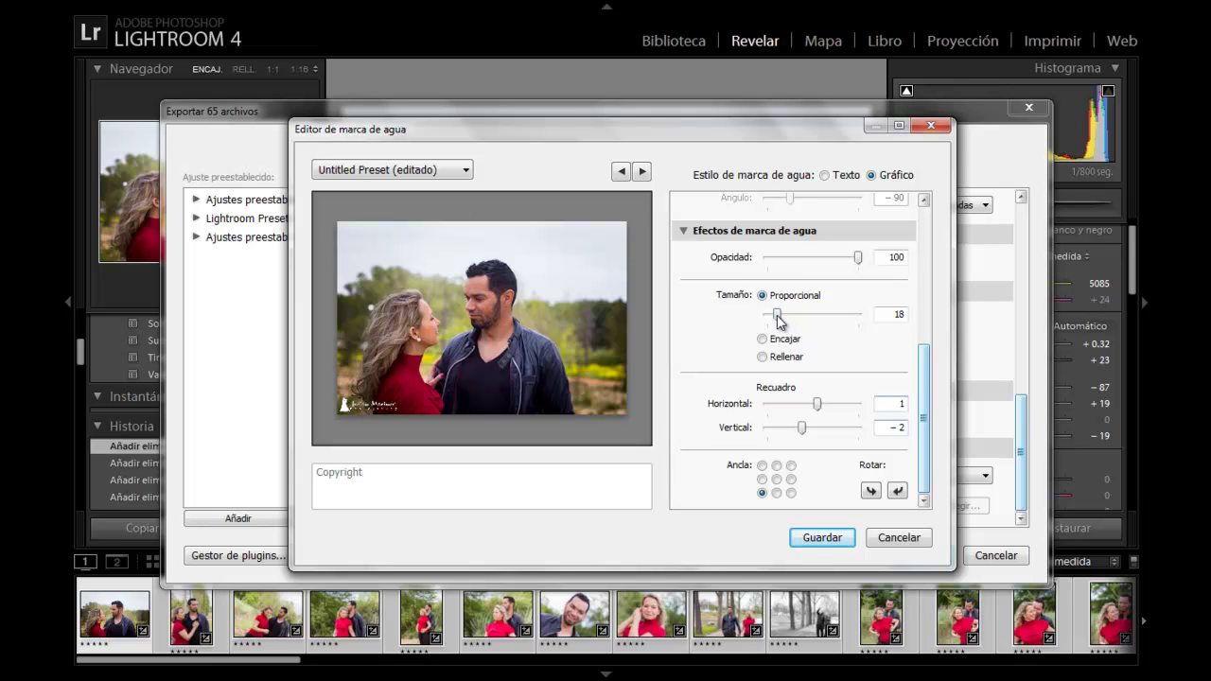
left_click_drag(777, 314, 778, 314)
Save the current logo watermark as a new preset named after the photographer's studio.
left_click(822, 543)
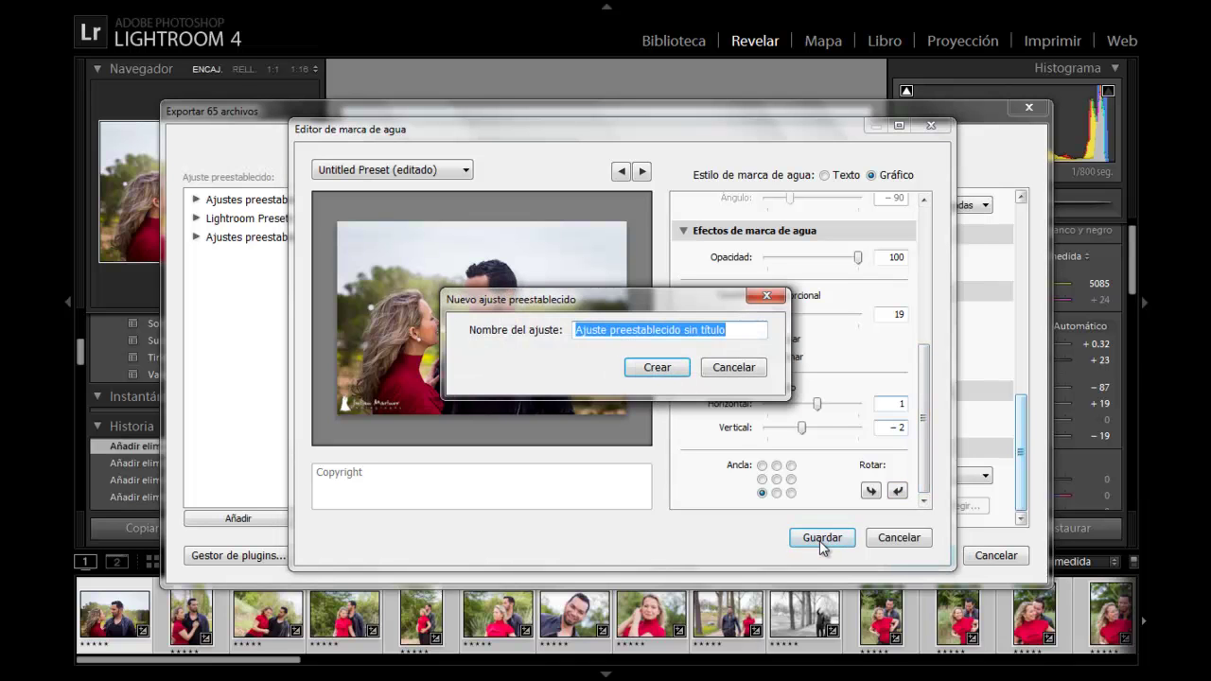
type("Ju")
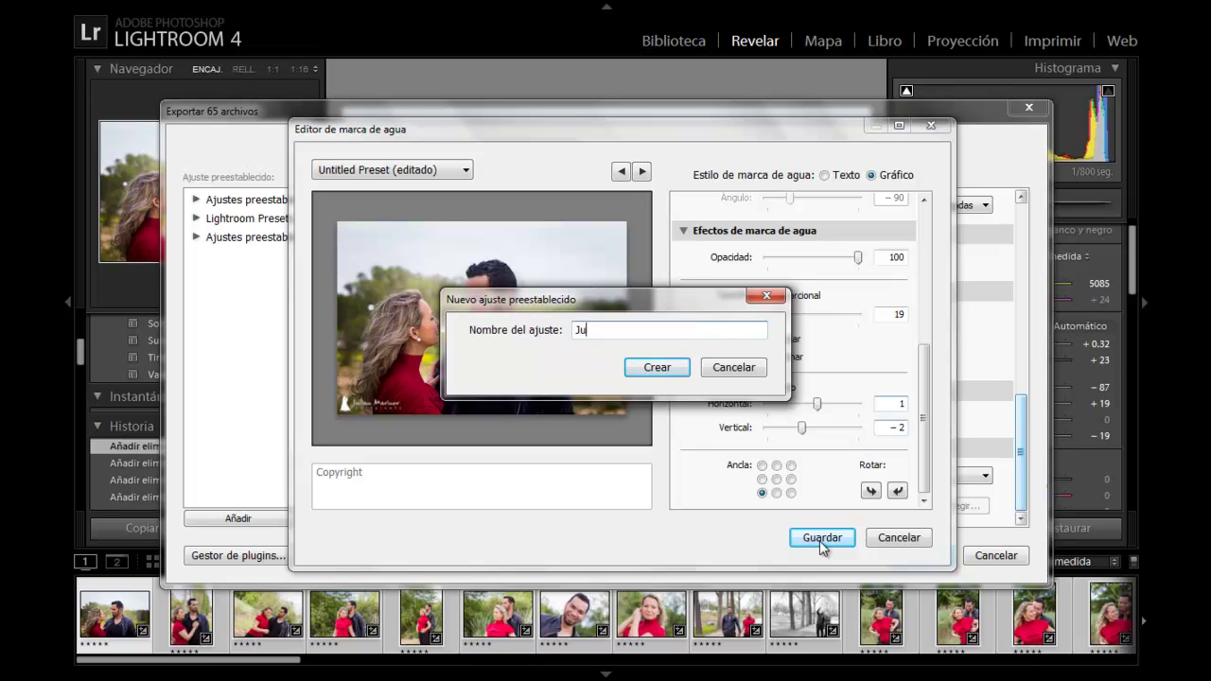
type("lian Marinov Photography")
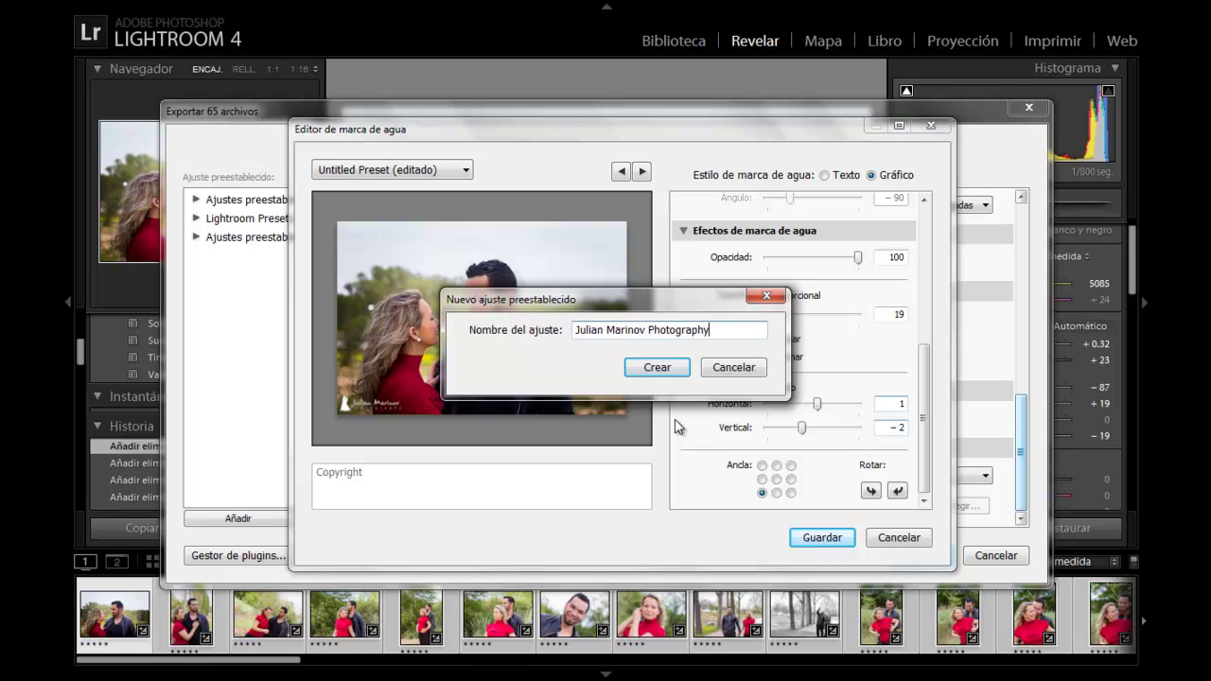
left_click(656, 368)
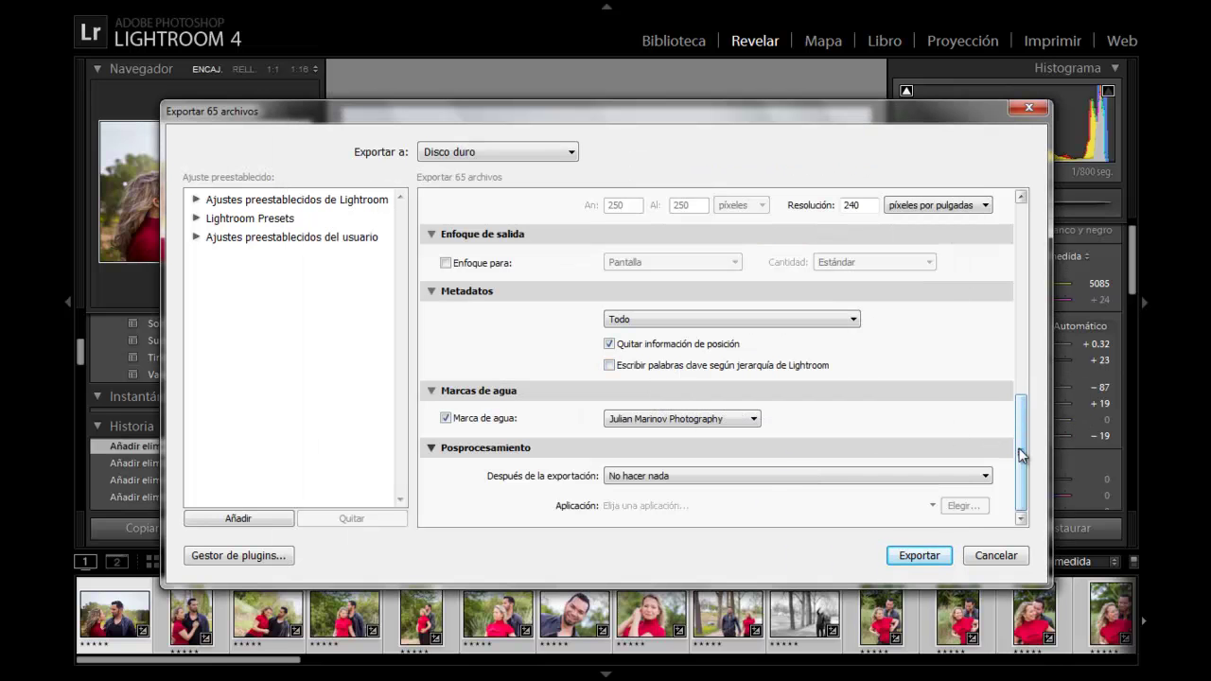
Export the 65 watermarked photos to the hard drive.
left_click(918, 556)
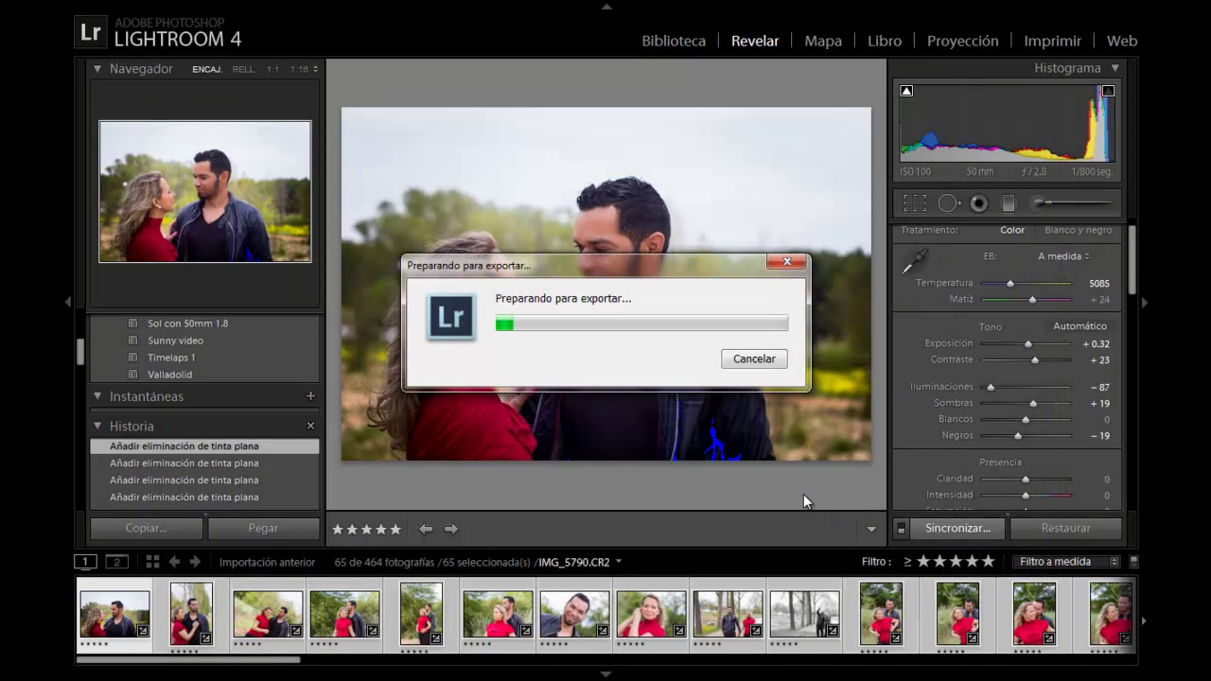